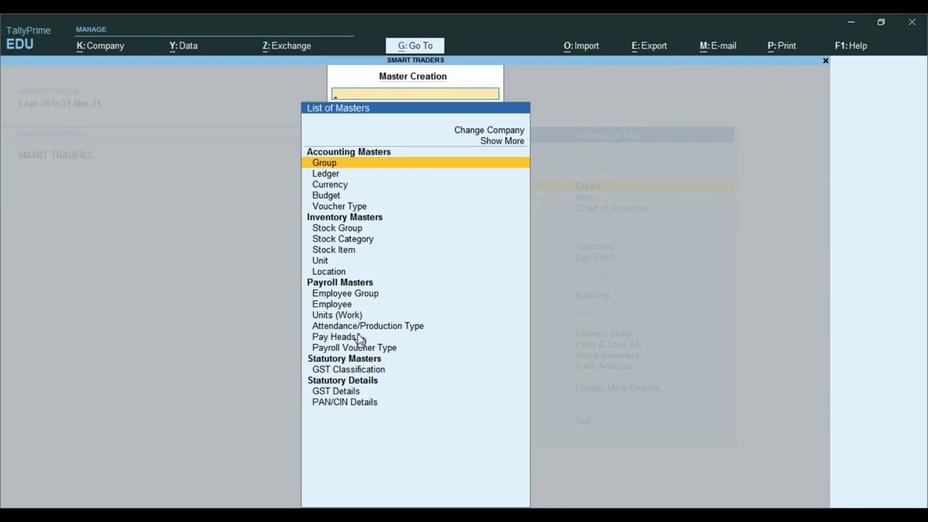
Step: Start a new ledger with the business owner's name and place it under Capital Account
key(Down)
key(Return)
text(Ajay)
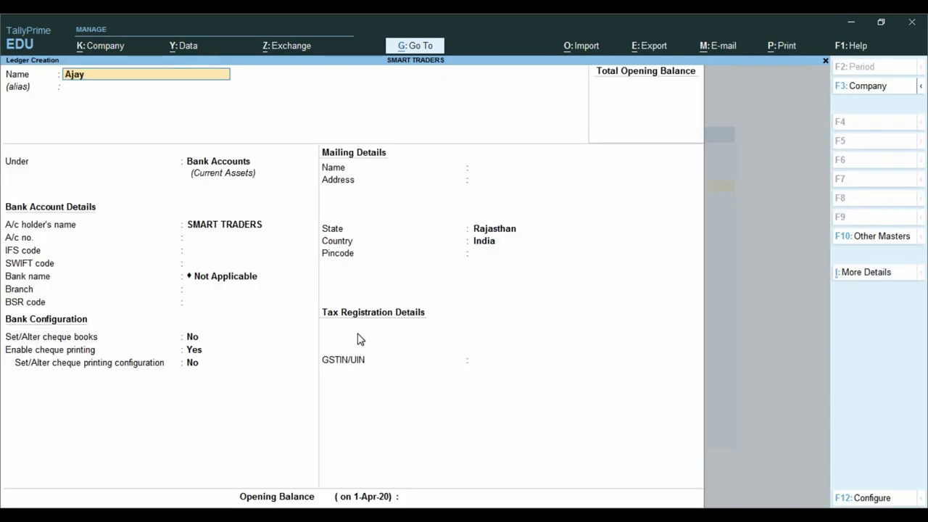
key(Return)
key(Return)
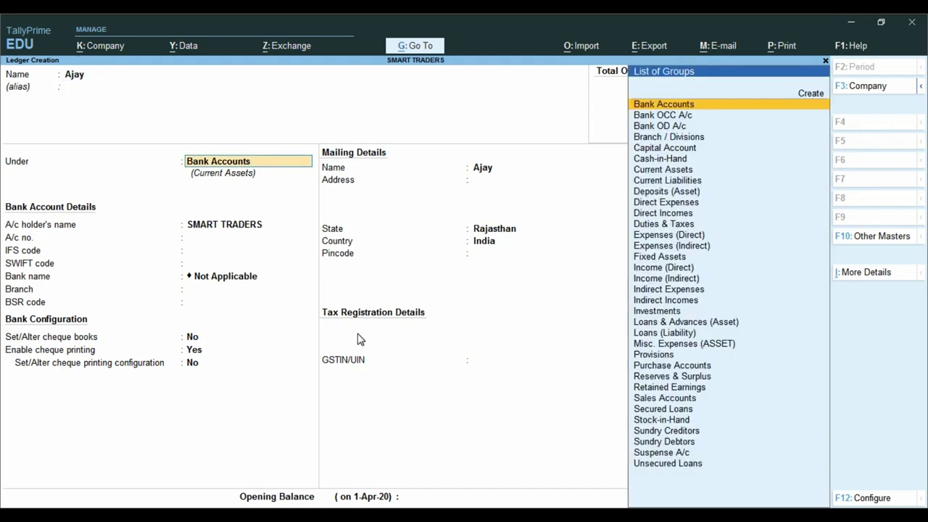
text(Capi)
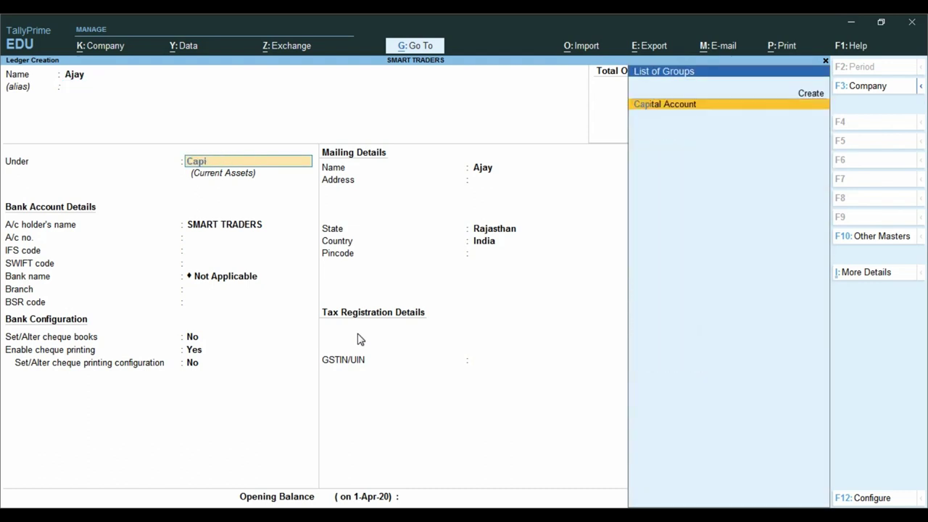
key(Return)
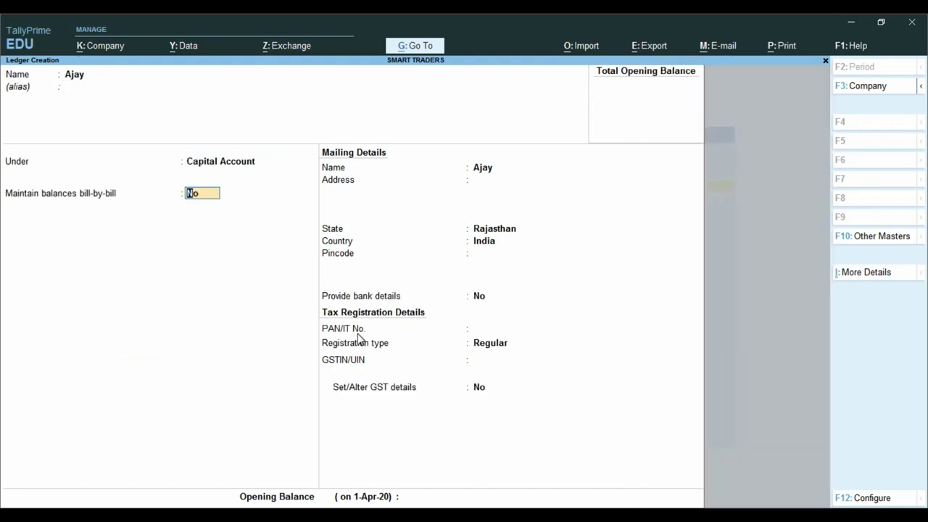
Step: Try naming the new ledger Capital, with Capital Account as its group
key(BackSpace)
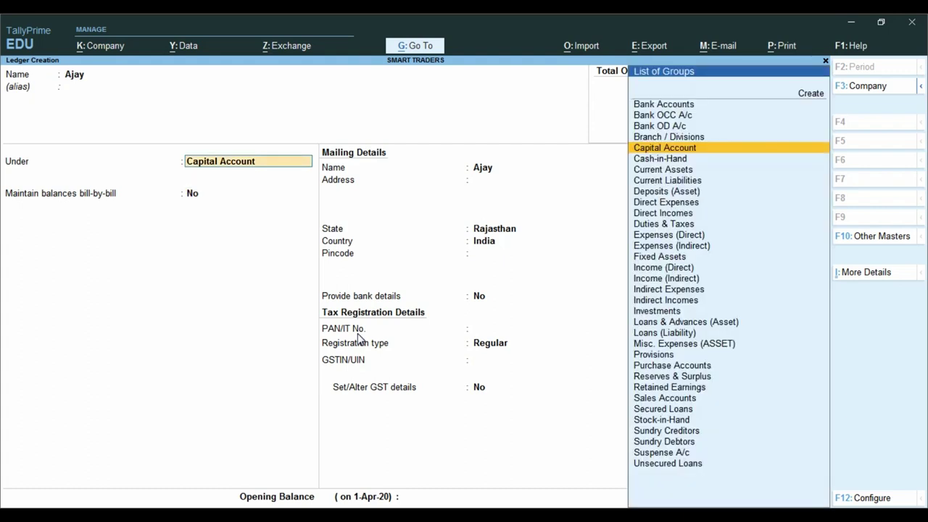
key(BackSpace)
text(Capital)
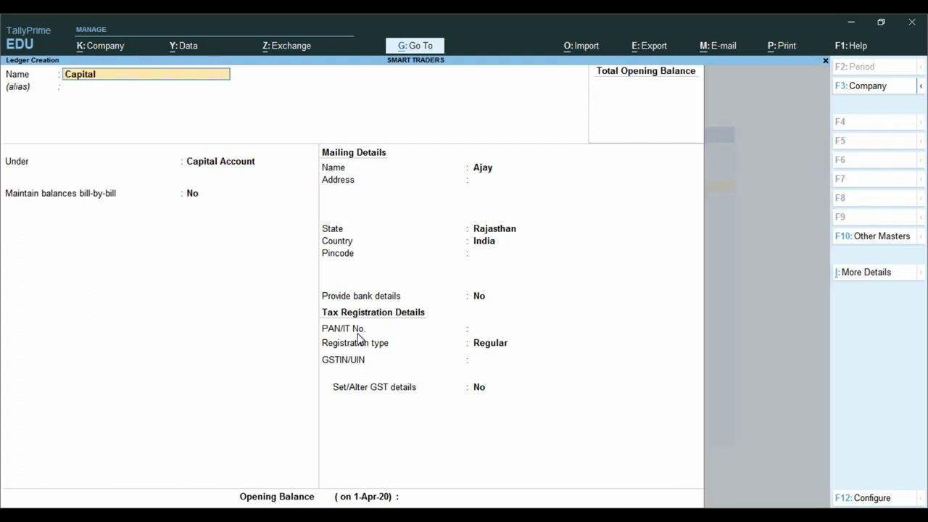
key(Return)
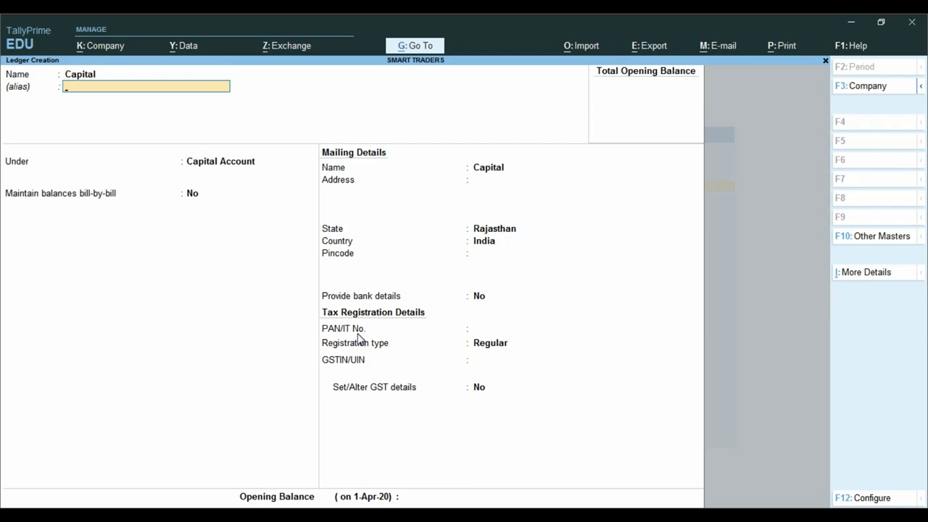
key(Return)
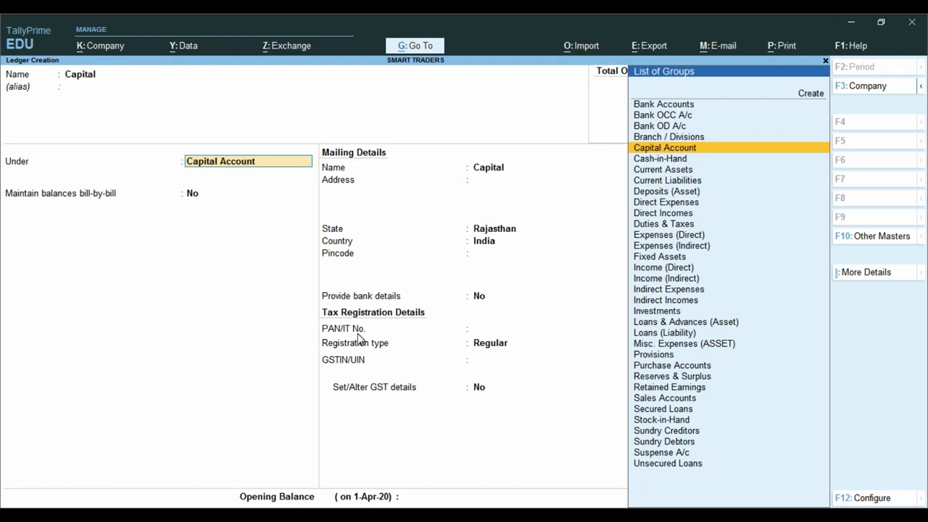
key(BackSpace)
key(BackSpace)
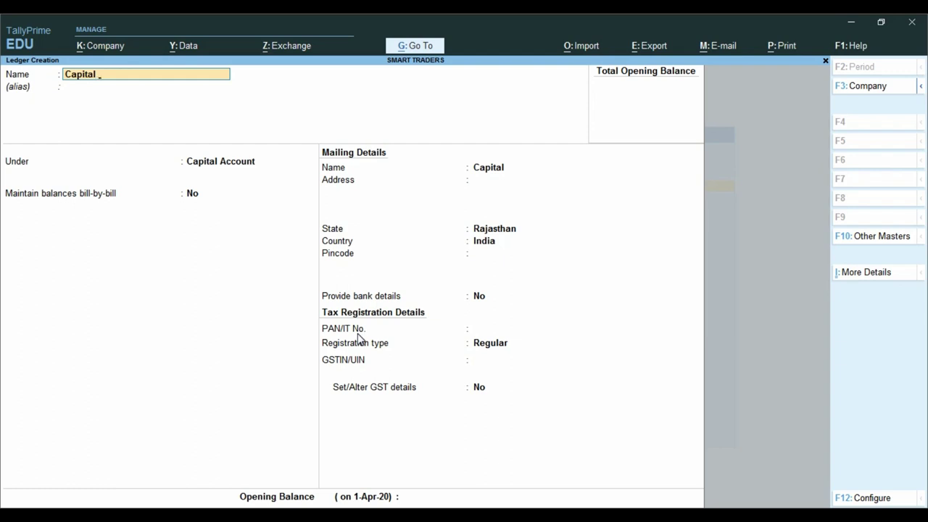
key(ctrl)
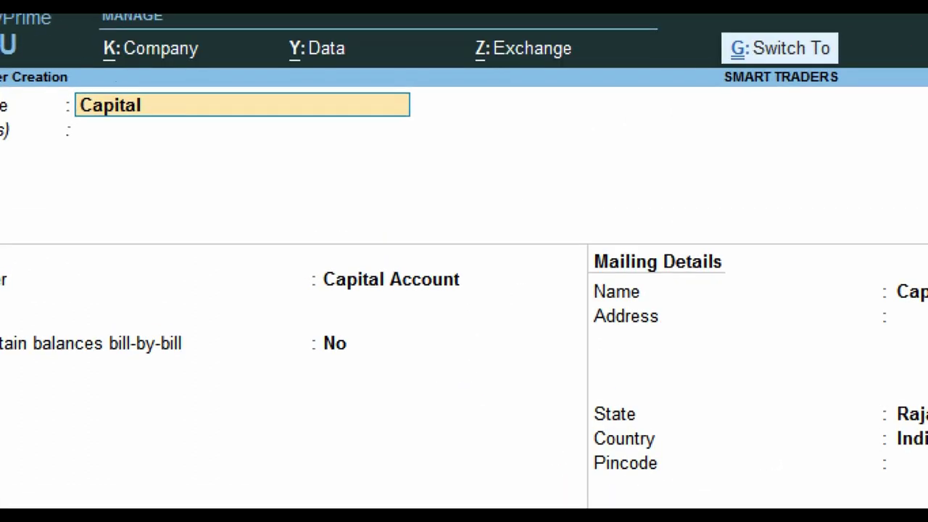
mouse_move(52, 75)
mouse_down()
mouse_move(79, 108)
mouse_move(230, 135)
mouse_move(448, 139)
mouse_up()
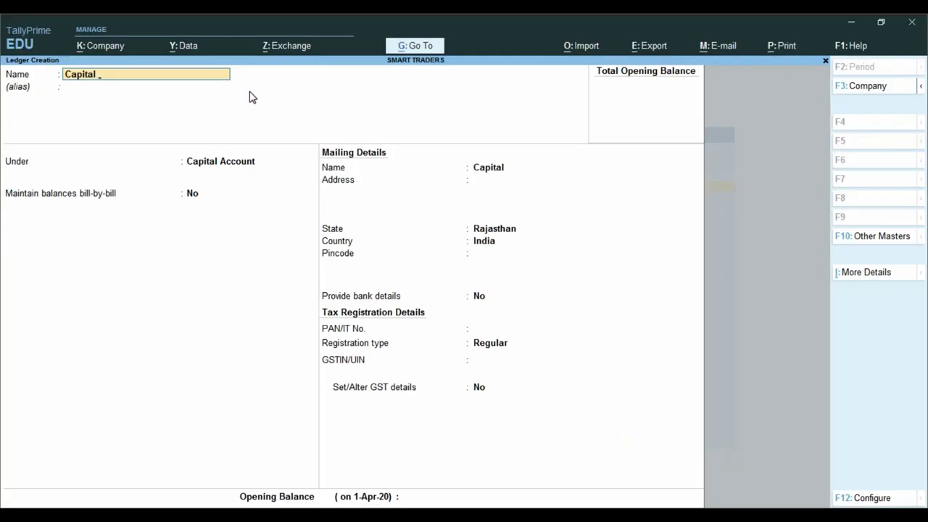
Step: Replace the ledger name with the business owner's name, keep it under Capital Account and save the ledger
key(BackSpace)
key(BackSpace)
key(BackSpace)
key(BackSpace)
key(BackSpace)
key(BackSpace)
key(BackSpace)
text(Ajay)
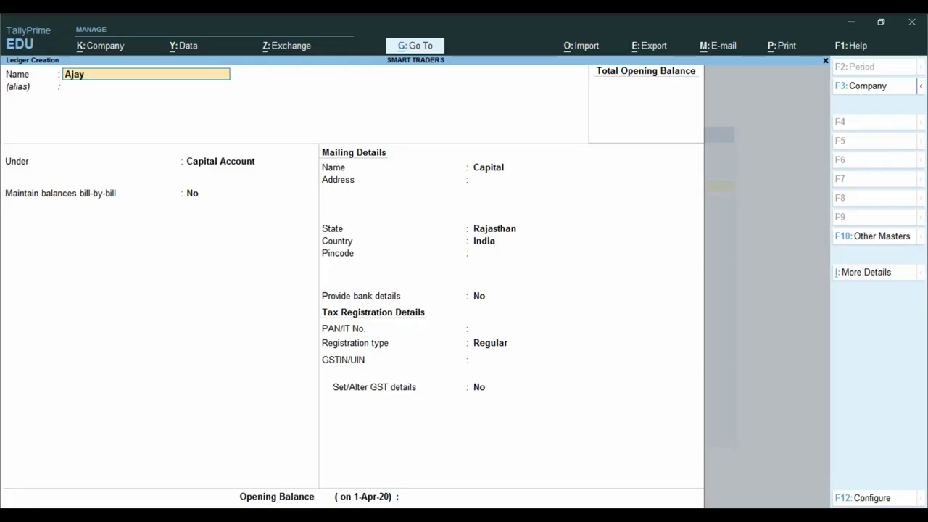
key(Return)
key(Return)
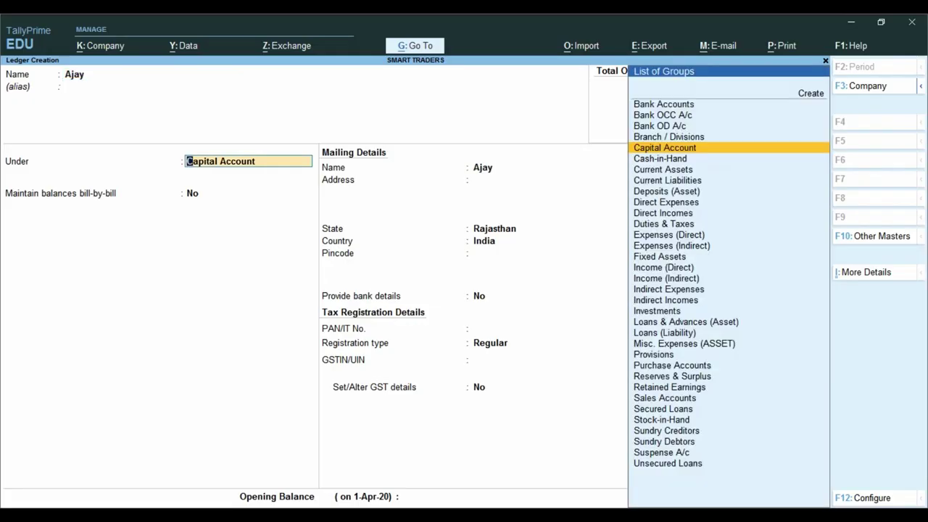
key(Return)
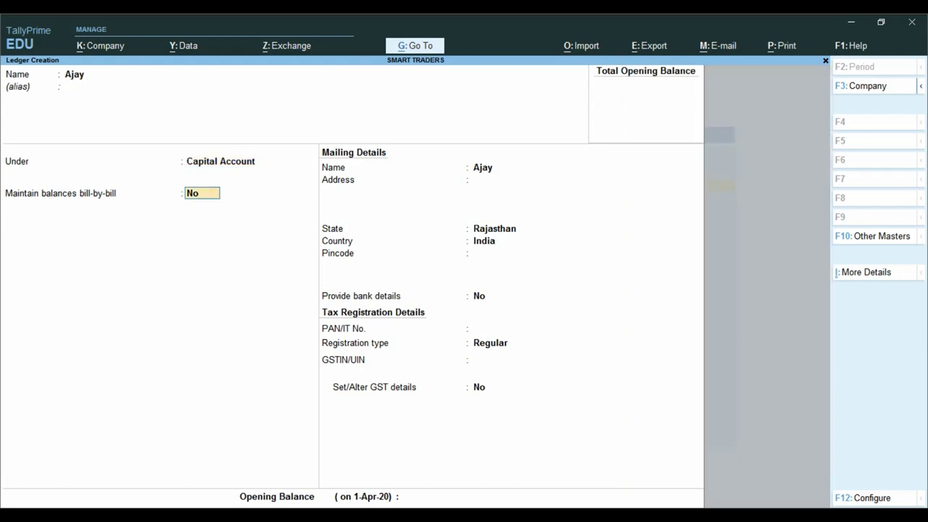
key(Return)
key(ctrl+a)
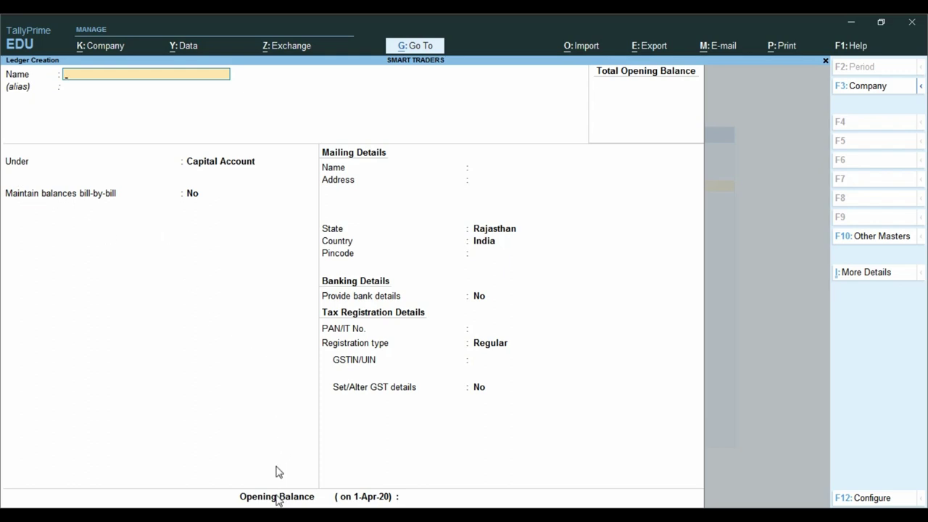
Step: Leave ledger creation and open voucher entry for a Receipt voucher
key(Escape)
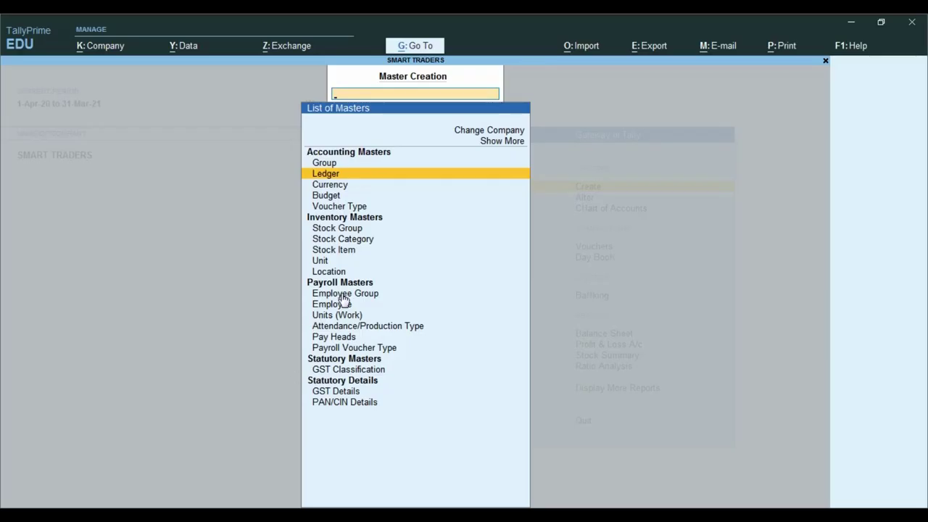
key(Escape)
key(Down)
key(Down)
key(Down)
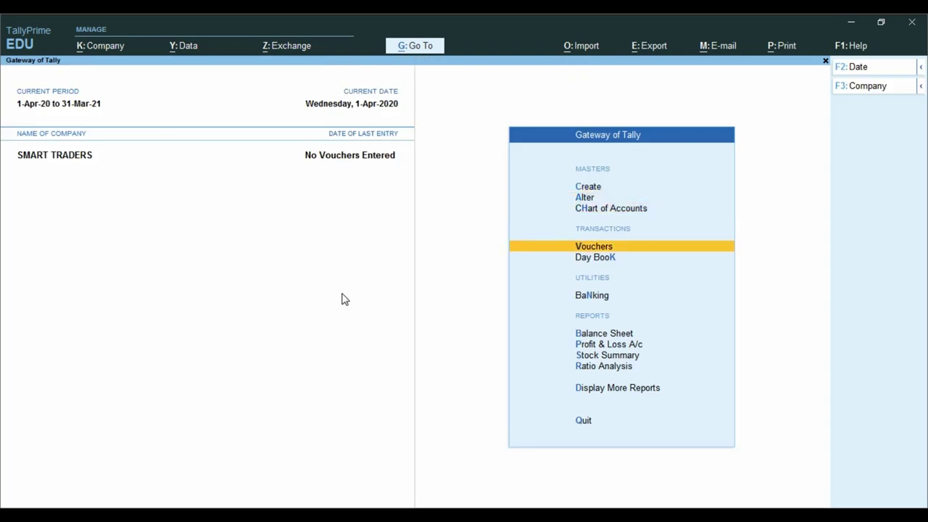
key(Return)
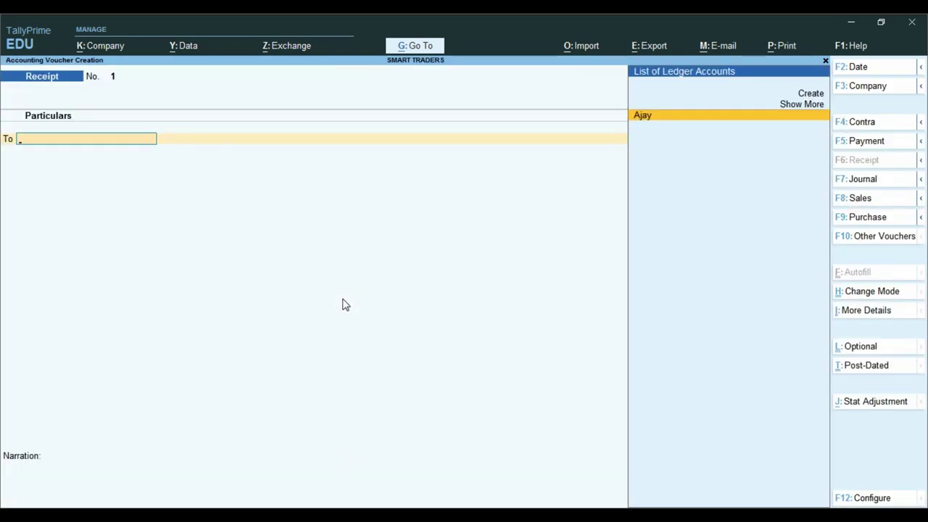
key(ctrl)
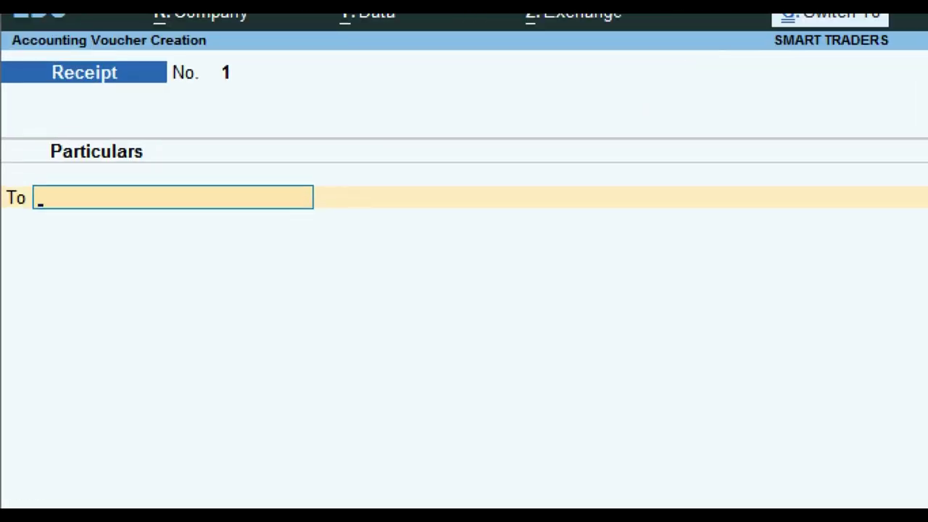
click(35, 81)
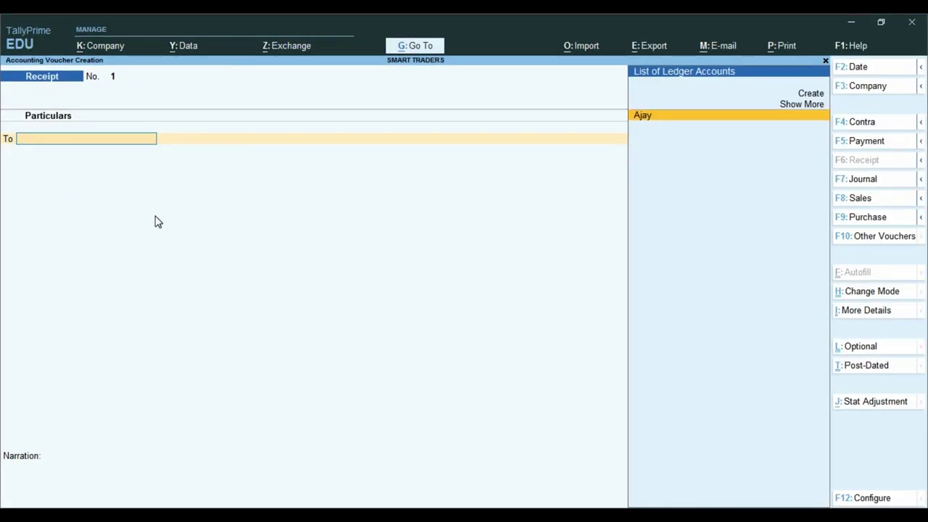
Step: Credit the owner's capital ledger with 50000 and debit Cash for the same amount in the receipt voucher
text(aj)
key(Return)
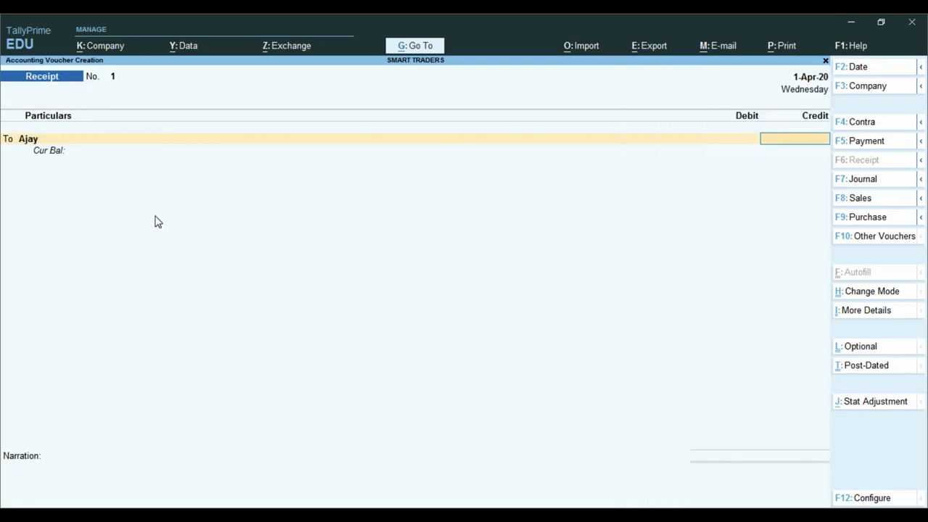
text(50000)
key(Return)
key(Return)
text(Ca)
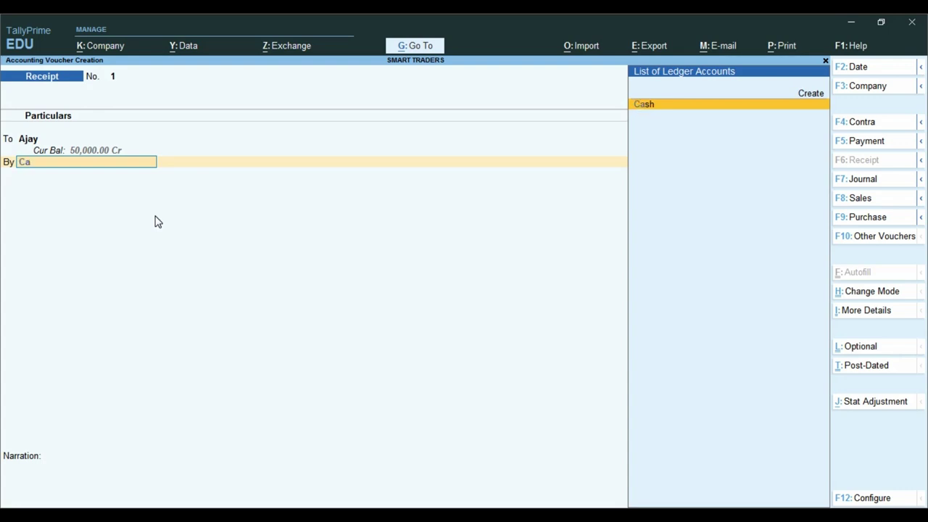
text(sh)
key(Return)
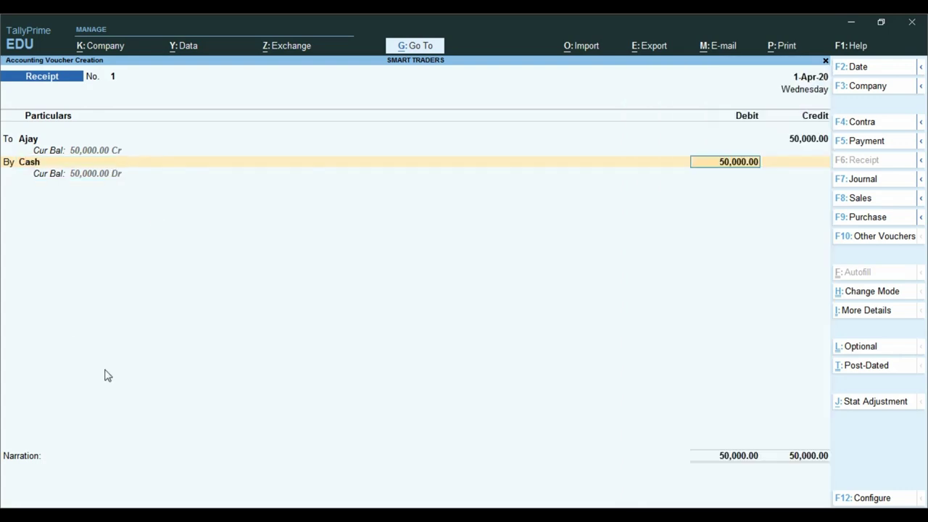
Step: Check the entry example image in Windows Photo Viewer, return to TallyPrime and save the receipt voucher without a narration
click(316, 507)
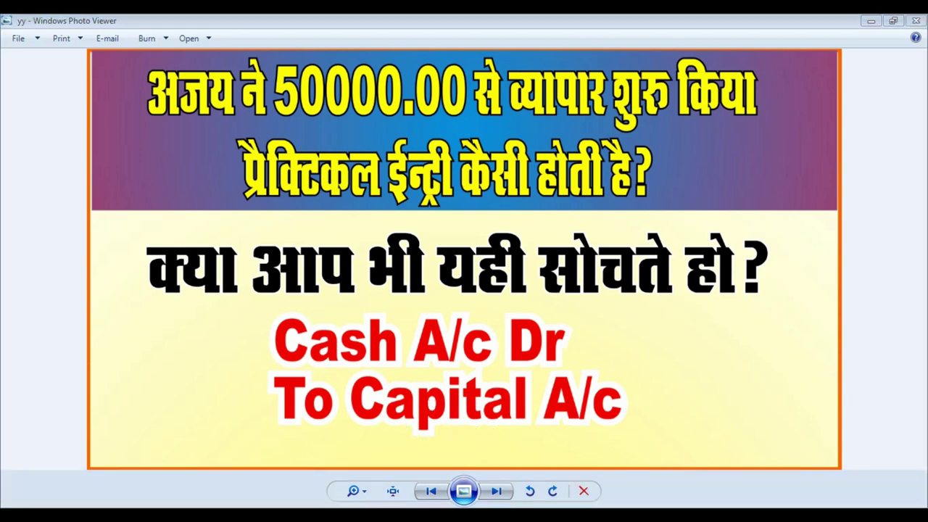
key(alt+Tab)
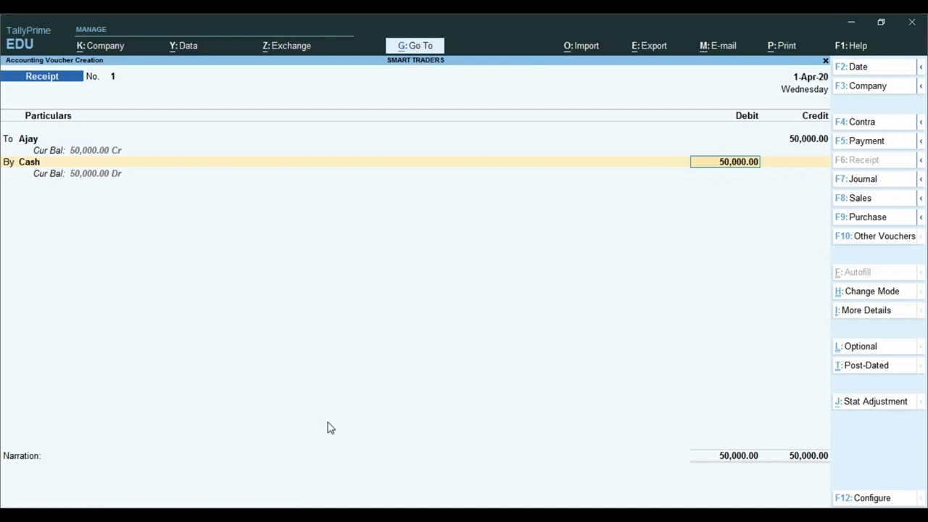
key(Return)
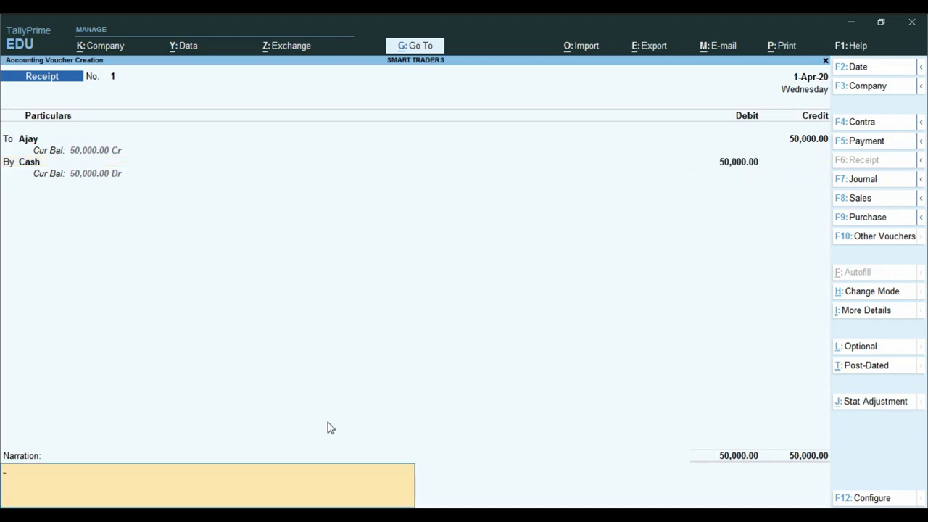
key(Return)
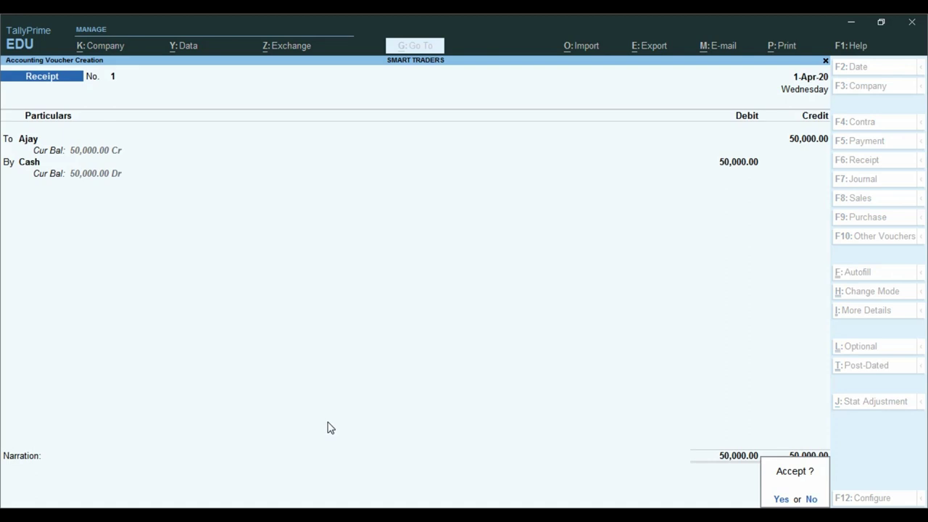
key(Return)
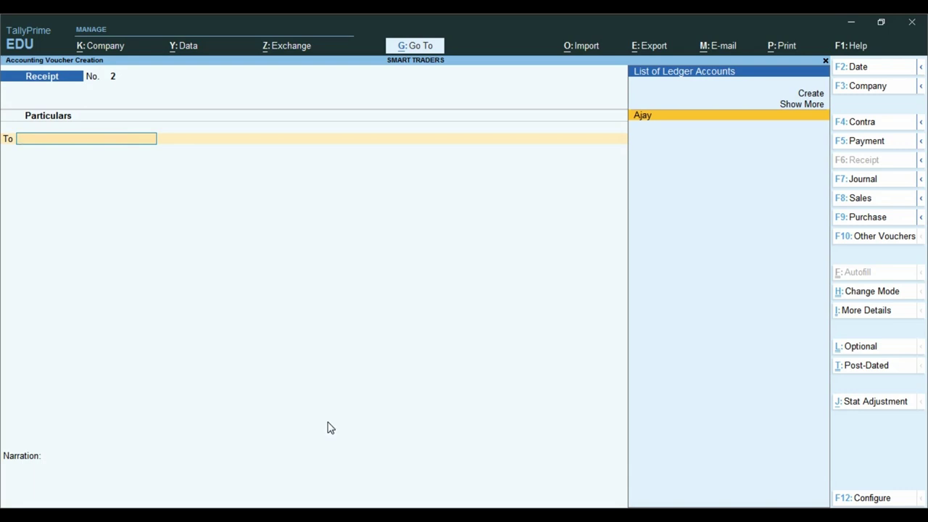
Step: Credit the owner's capital ledger with 50000 in a second receipt voucher
key(Return)
text(50000)
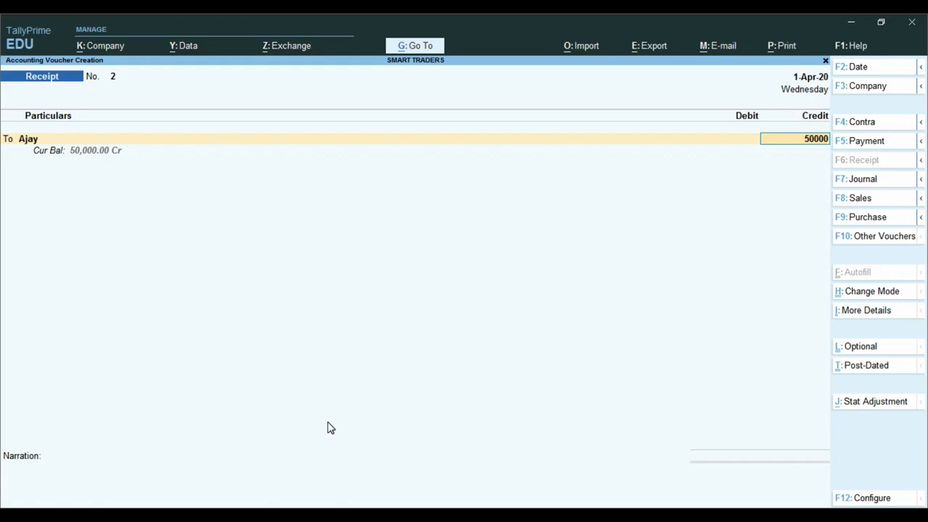
key(Return)
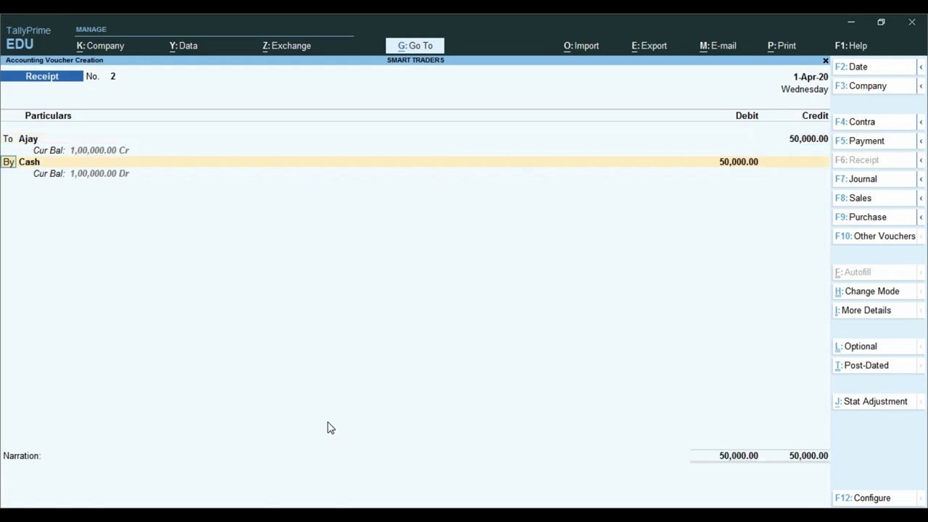
Step: Create the ledger Sbi Saving A/c under Bank Accounts from the receipt voucher's debit line and use it in place of Cash
key(Return)
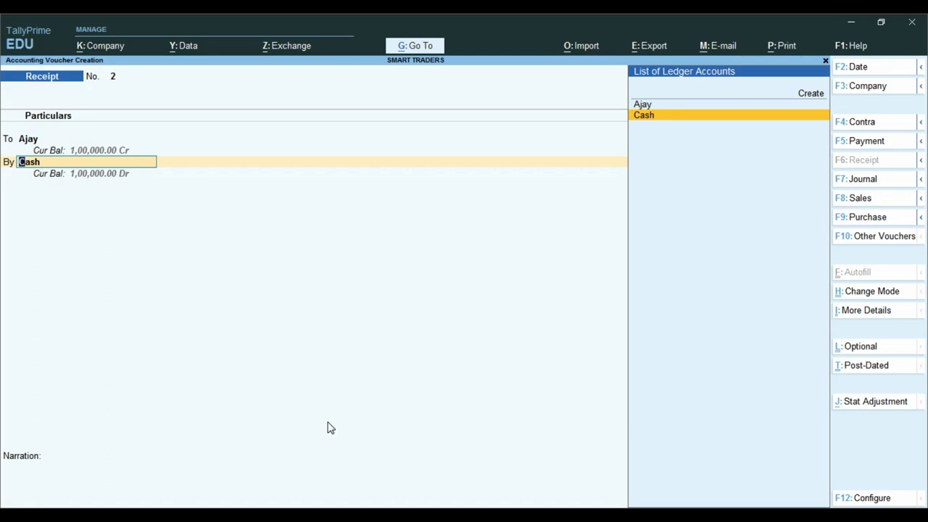
key(alt)
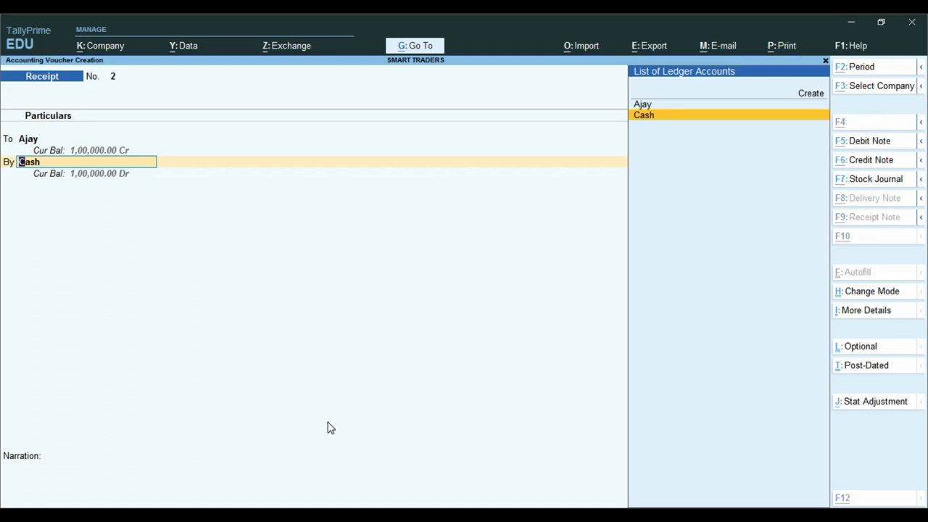
key(alt+c)
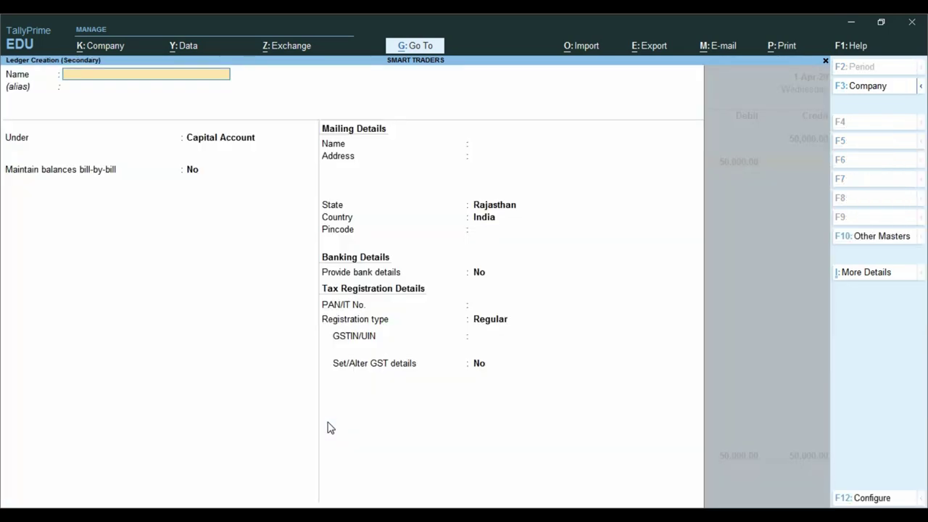
text(Sbi Saving a/c)
key(Return)
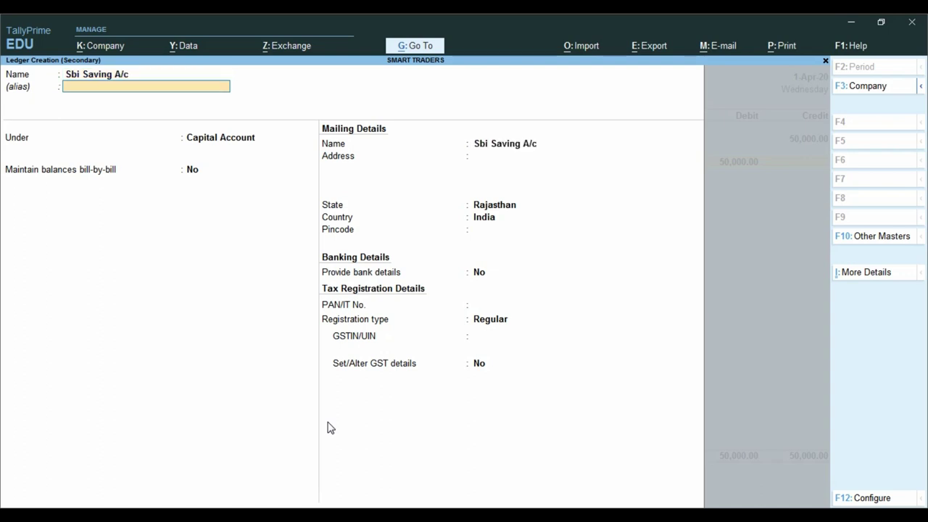
key(Return)
text(Bank)
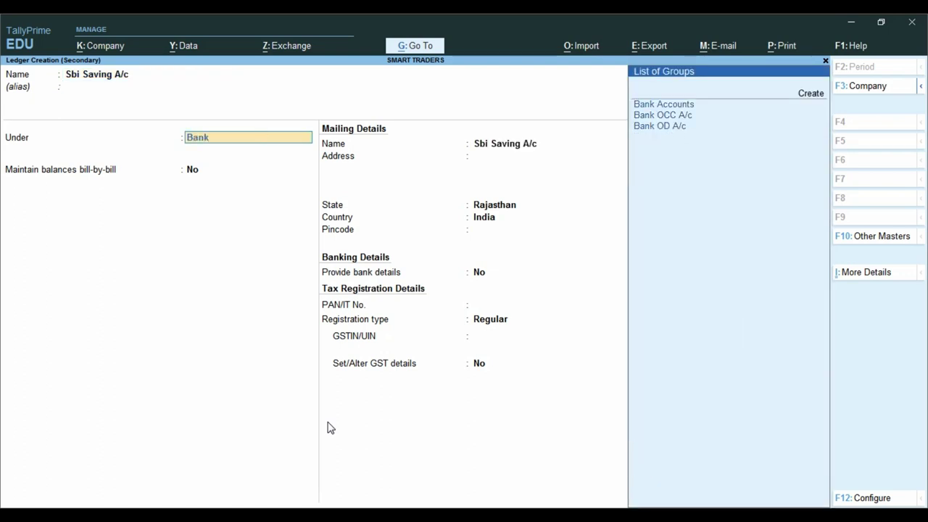
key(Return)
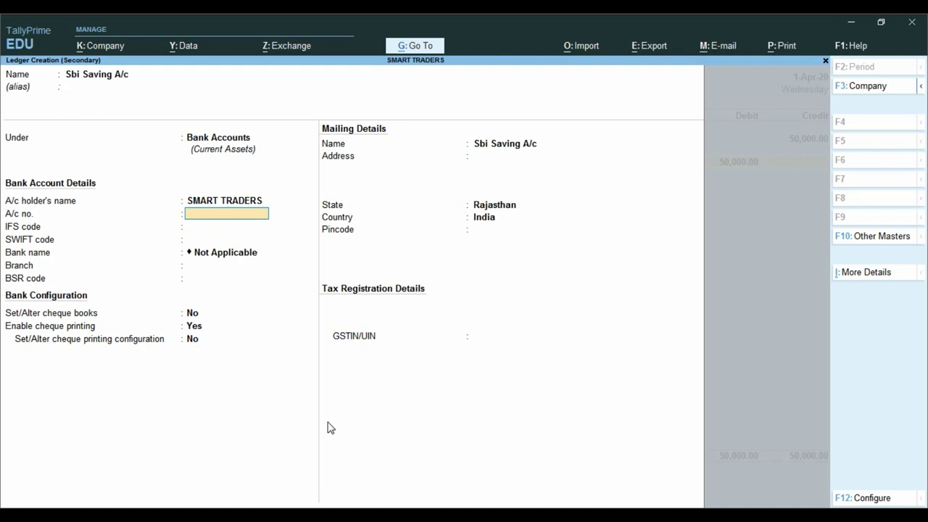
key(ctrl+a)
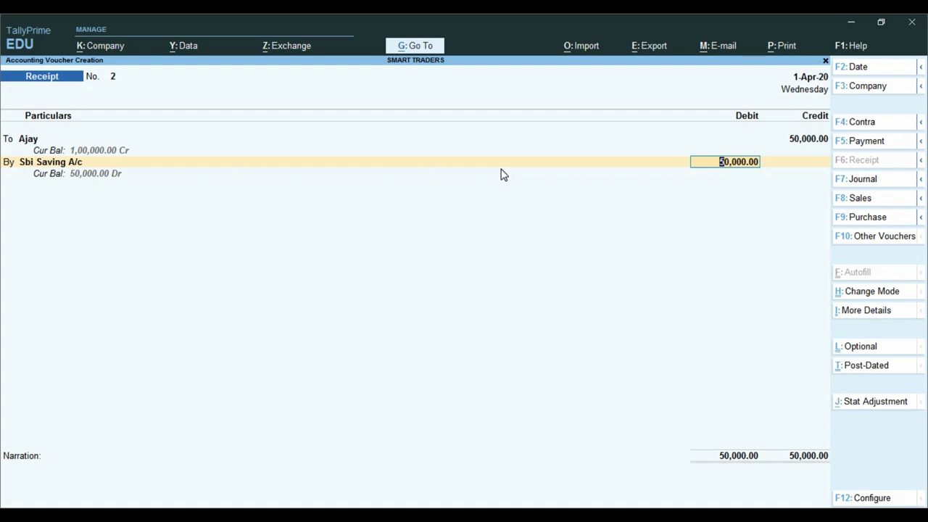
Step: Set the capital ledger's credit to 55000 in the receipt voucher and go through the Sbi Saving A/c Cheque/DD bank allocation
key(BackSpace)
key(BackSpace)
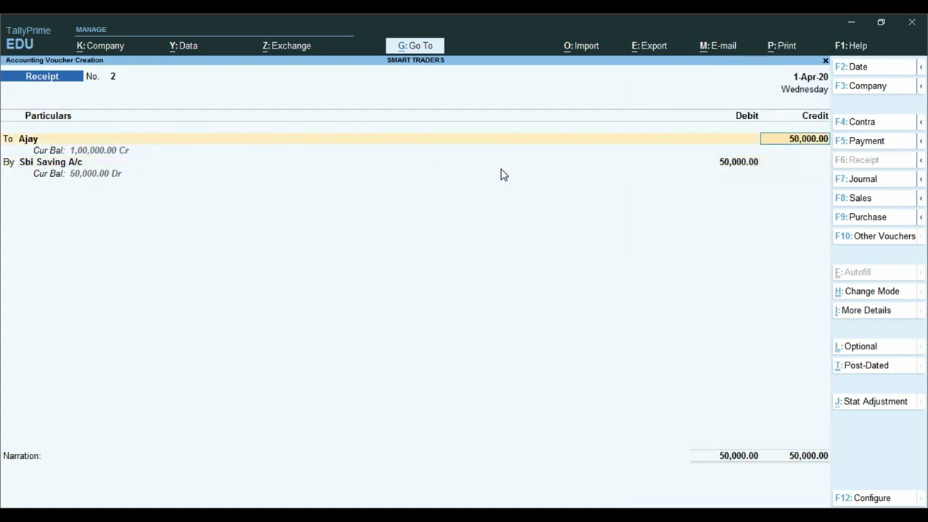
text(55000)
key(Return)
key(Return)
key(Return)
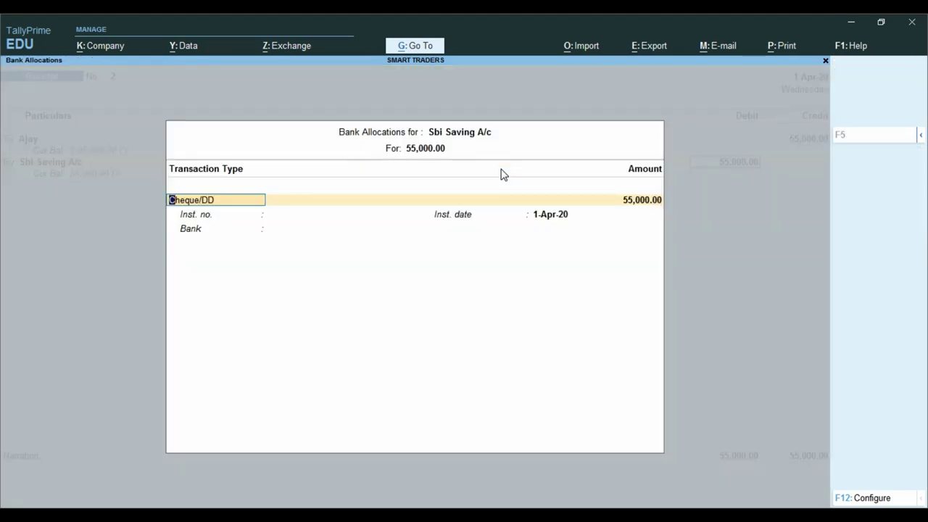
key(Return)
key(Return)
key(Return)
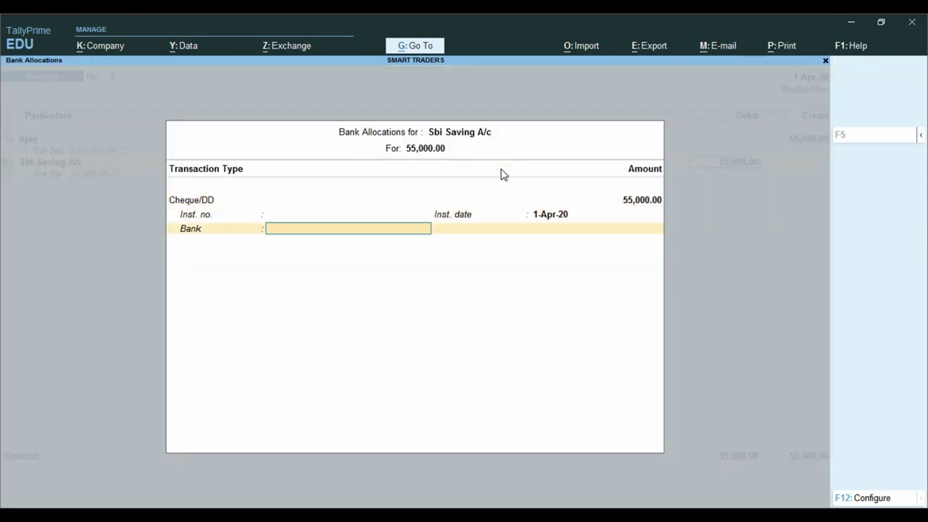
key(Return)
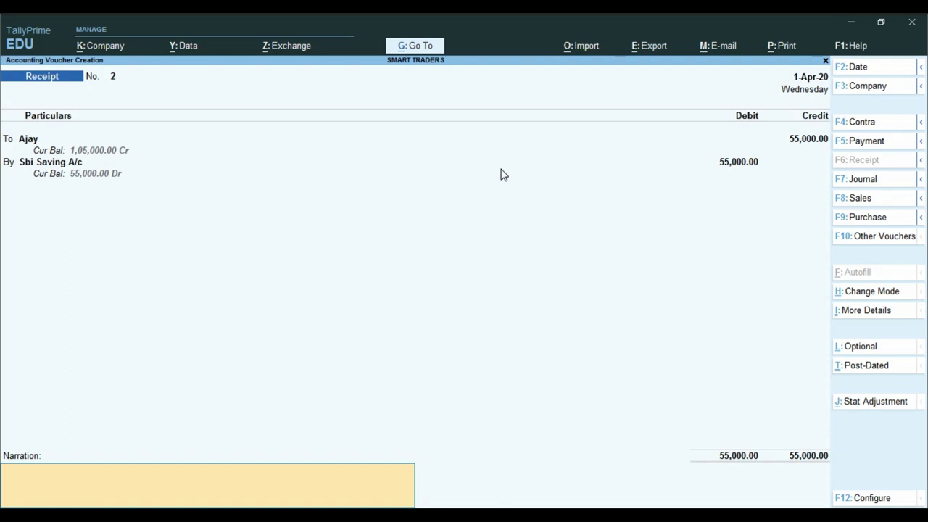
Step: Return to the capital ledger's credit line in the receipt voucher and set its amount to 50000
key(BackSpace)
key(BackSpace)
key(BackSpace)
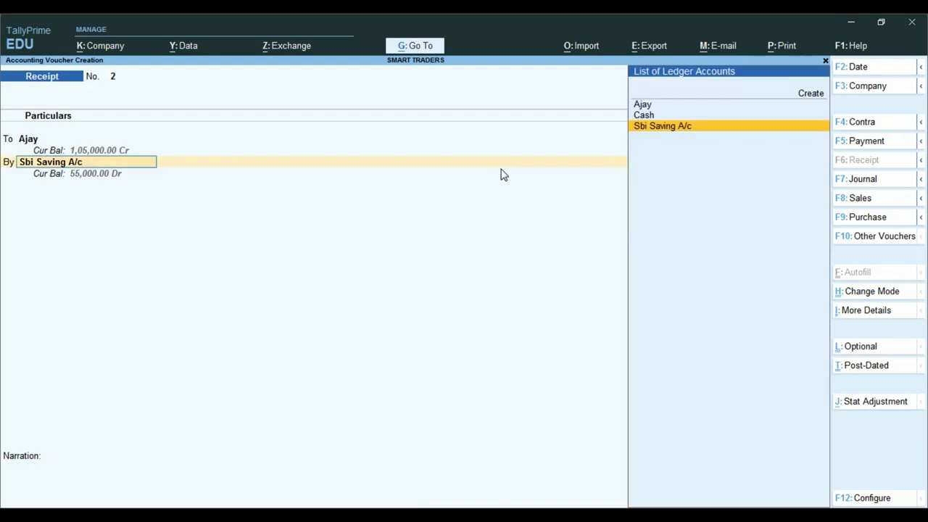
text(50000)
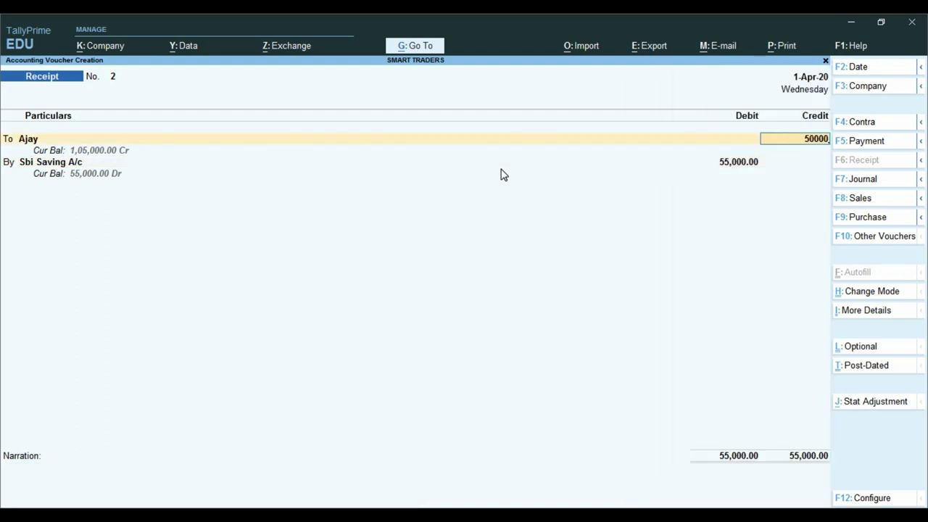
key(Return)
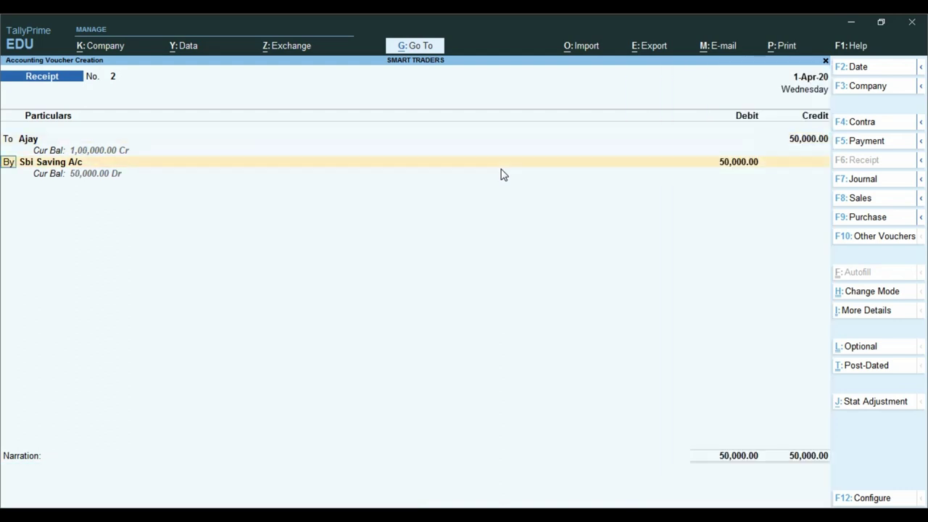
Step: Accept the 50,000 debit to Sbi Saving A/c with its Cheque/DD bank allocation and save the receipt voucher without a narration
key(Return)
key(Return)
key(Return)
key(Return)
key(Return)
key(Return)
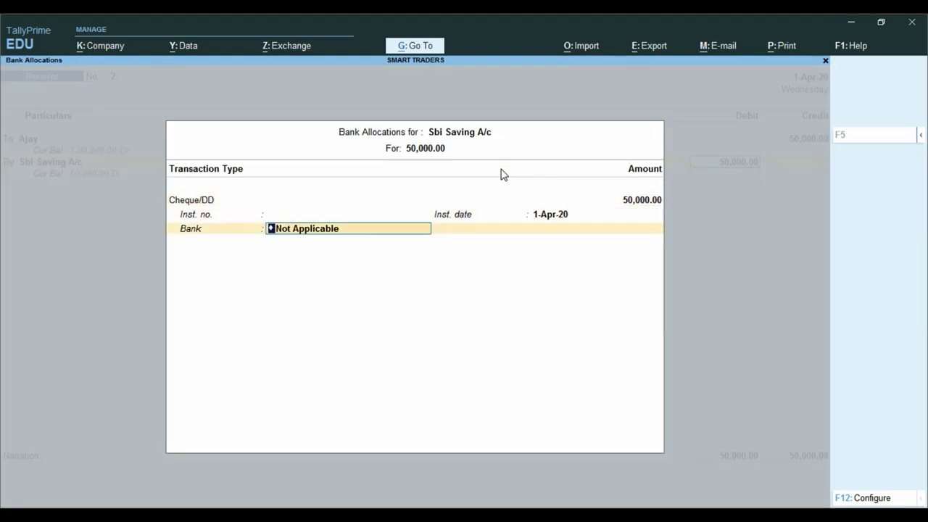
key(Return)
key(Return)
key(Return)
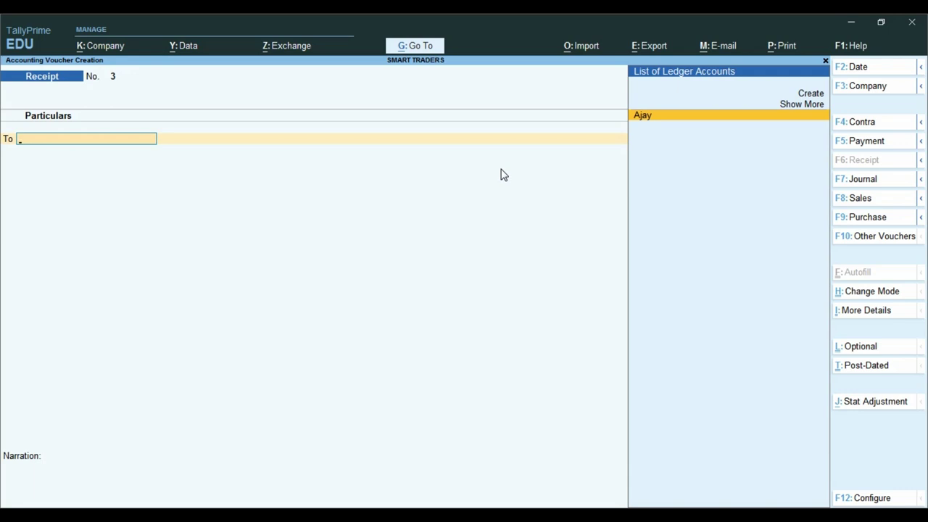
Step: Reopen receipt voucher 2, review its ledgers, amounts and bank allocation, and accept it again
key(Page_Up)
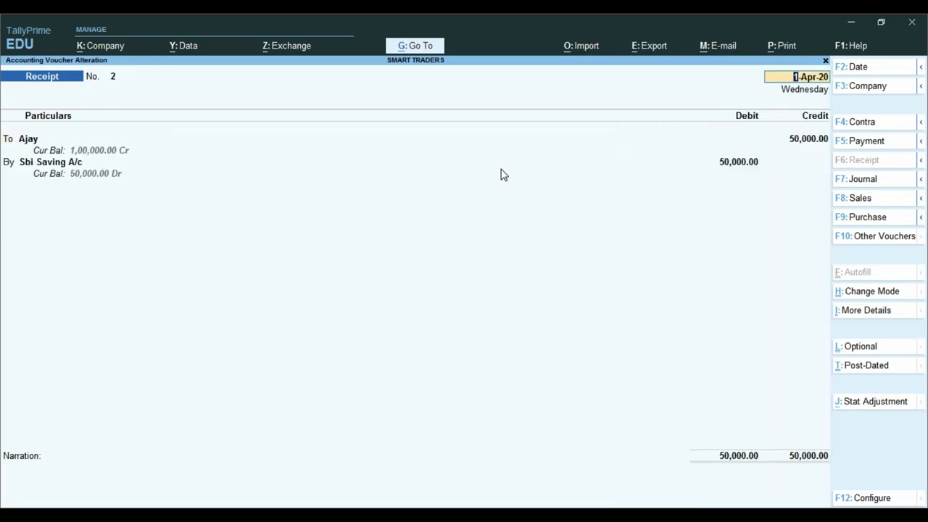
key(Return)
key(Return)
key(Return)
key(Return)
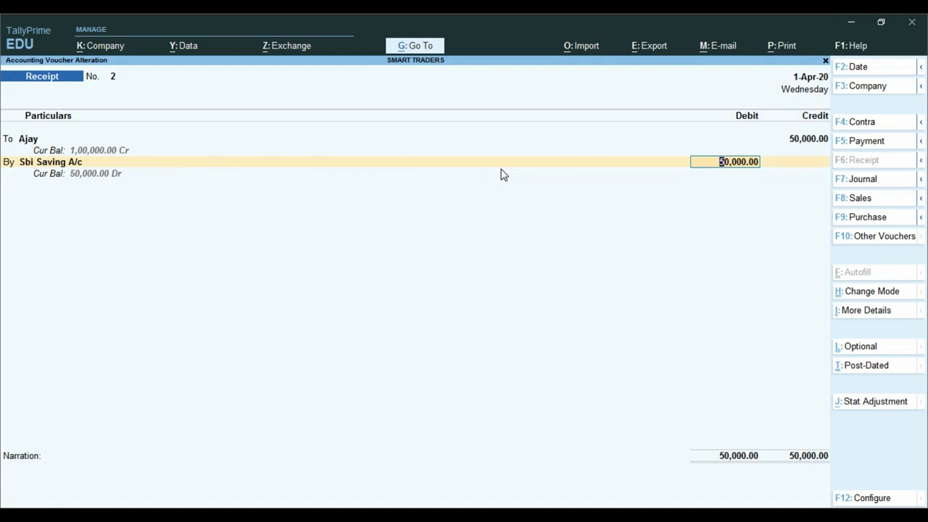
key(Return)
key(Return)
key(Return)
key(Return)
key(Return)
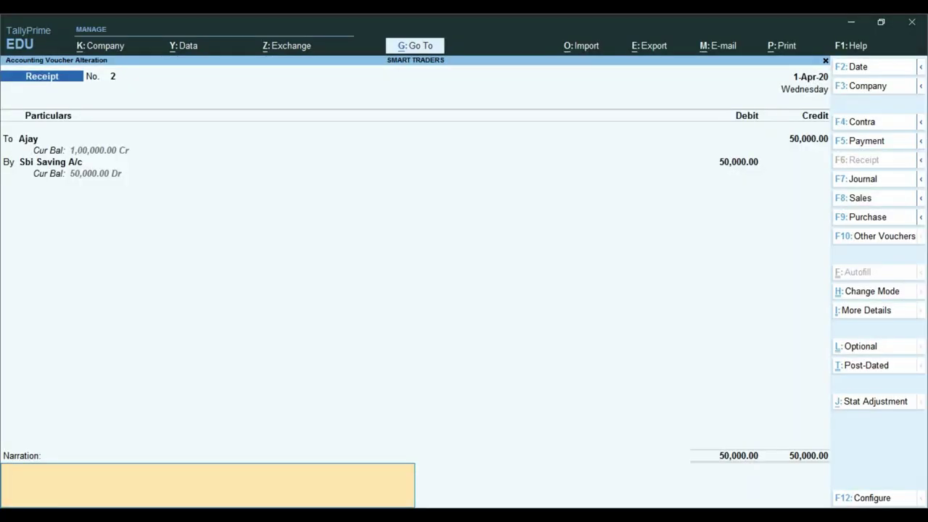
key(Return)
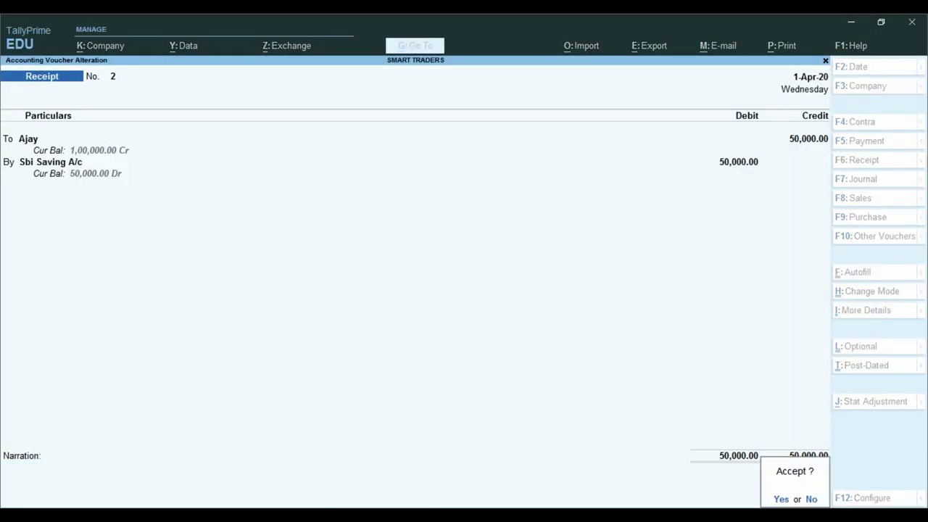
key(y)
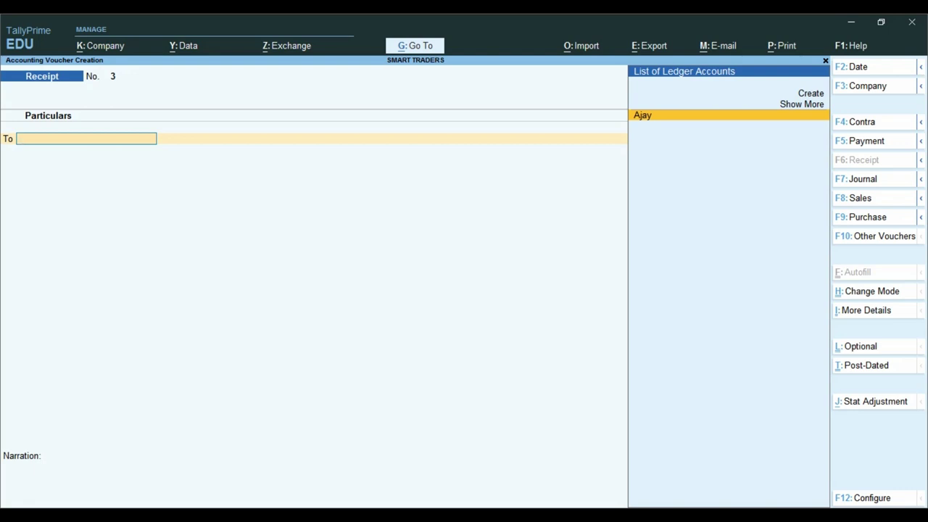
Step: Start a Contra voucher crediting Sbi Saving A/c with 50000, entering cheque instrument number 52414 in the bank allocation
key(F4)
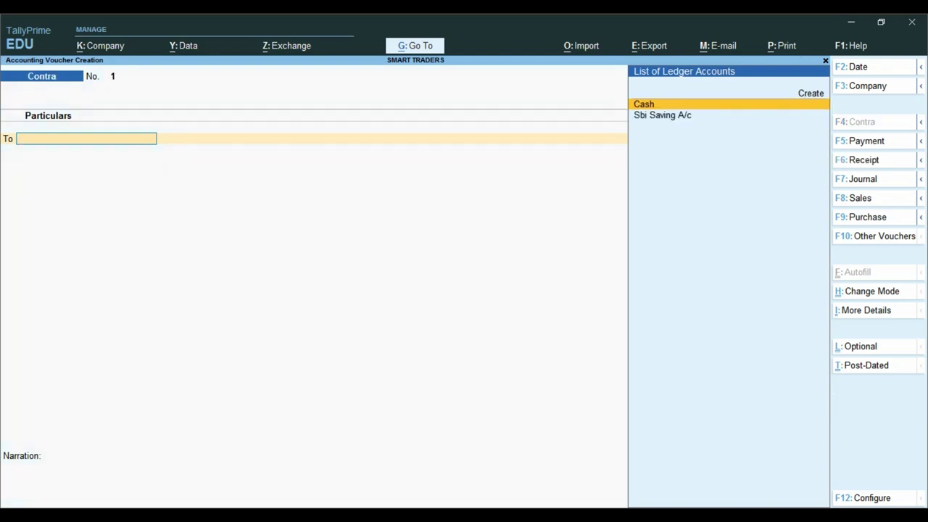
key(Down)
key(Return)
text(50000)
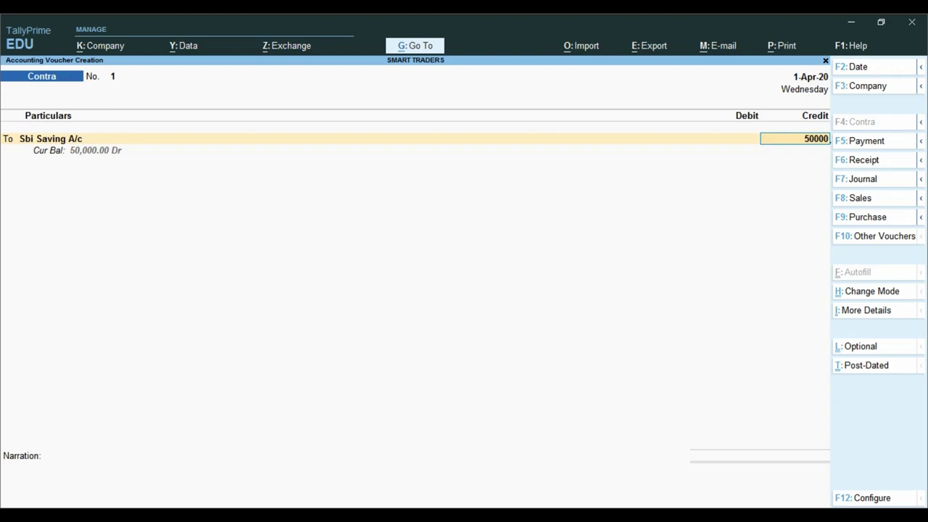
key(Return)
key(Return)
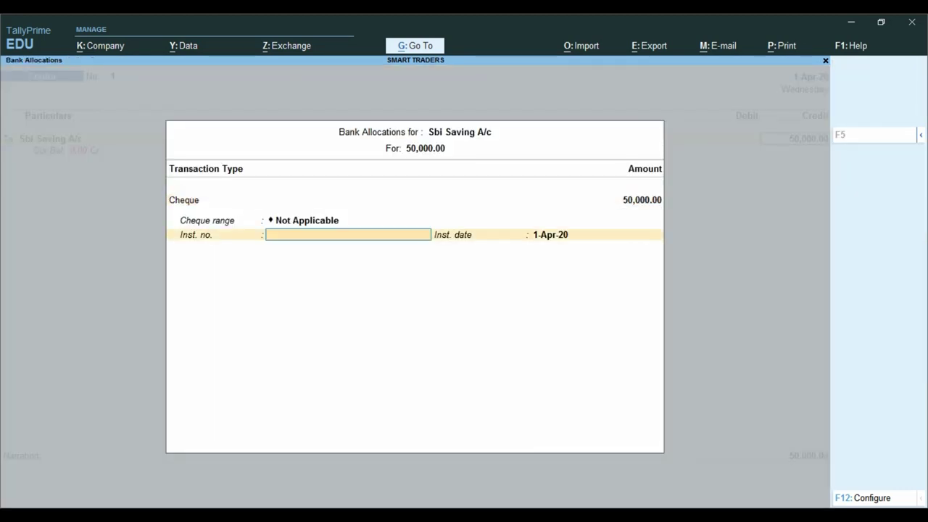
text(52414)
key(Return)
key(Return)
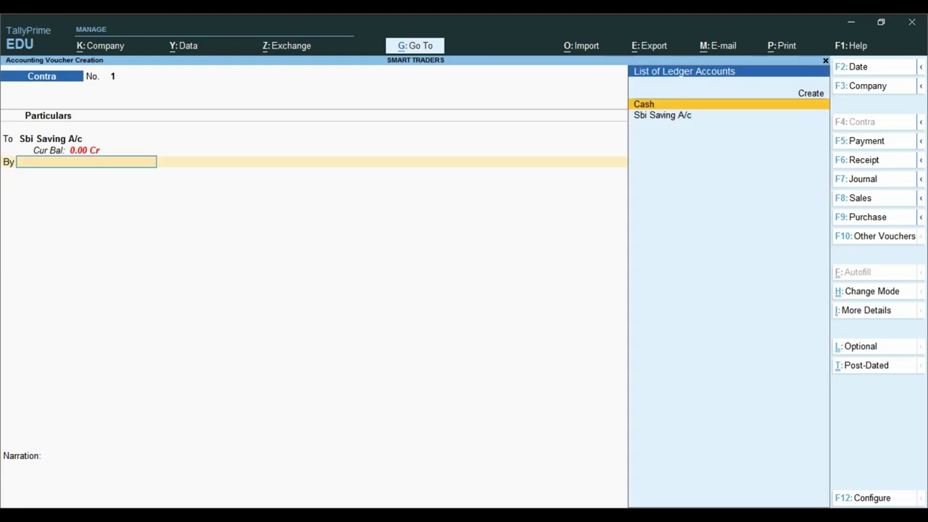
Step: Debit Cash with 50,000 in the contra voucher and save it without a narration
text(ca)
key(Return)
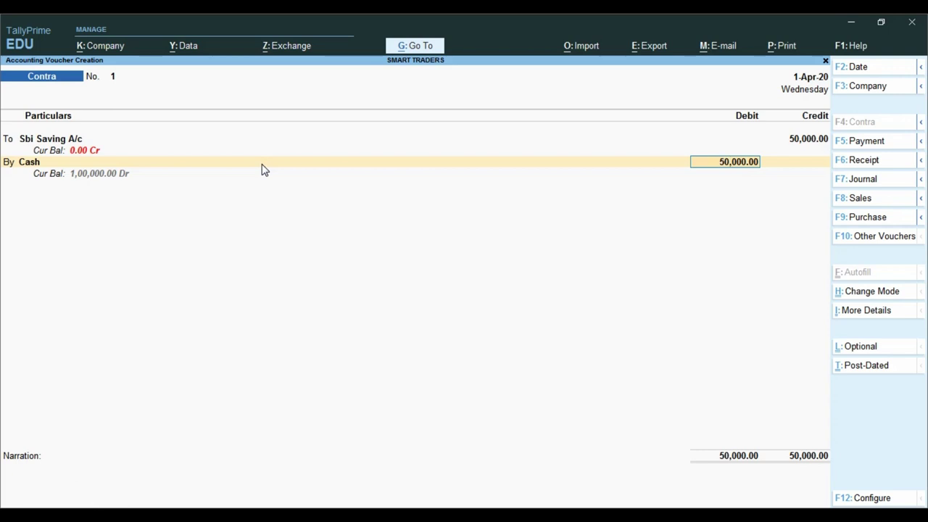
key(Return)
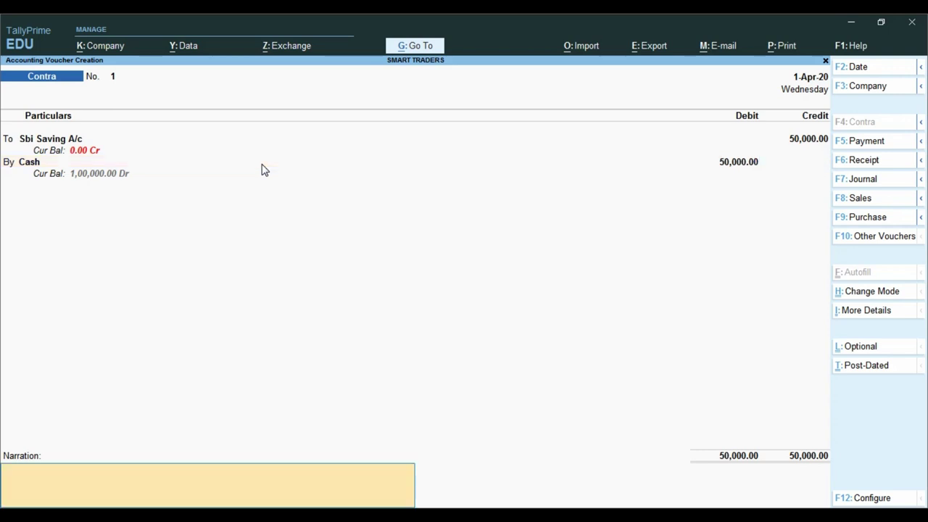
key(Return)
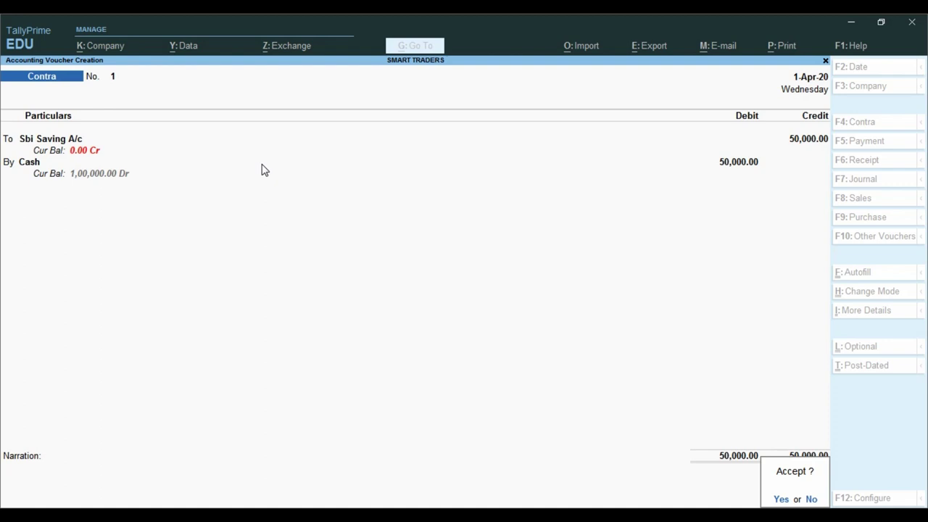
key(Return)
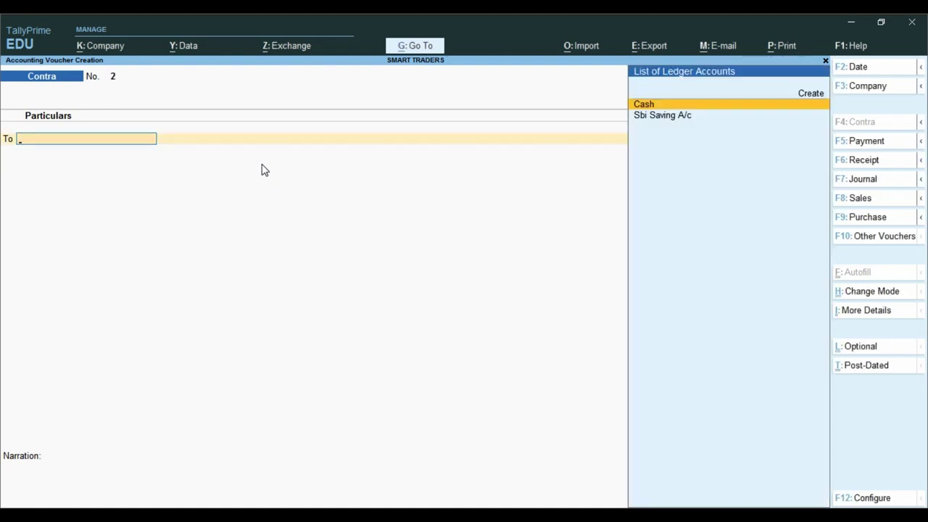
Step: Leave voucher entry and display the Day Book report
key(Escape)
key(Up)
key(Up)
key(Up)
key(Down)
key(Down)
key(Down)
key(Down)
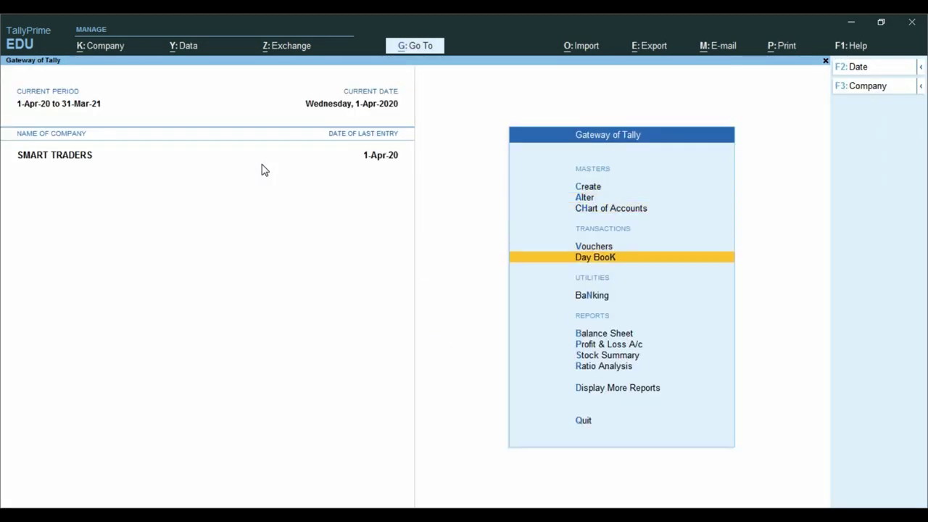
key(Down)
key(Up)
key(Up)
key(Up)
key(Down)
key(d)
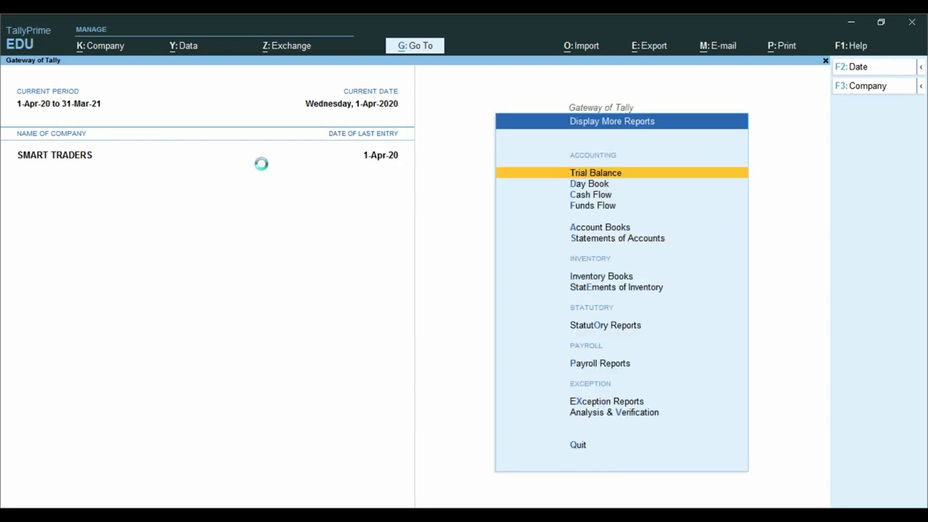
key(d)
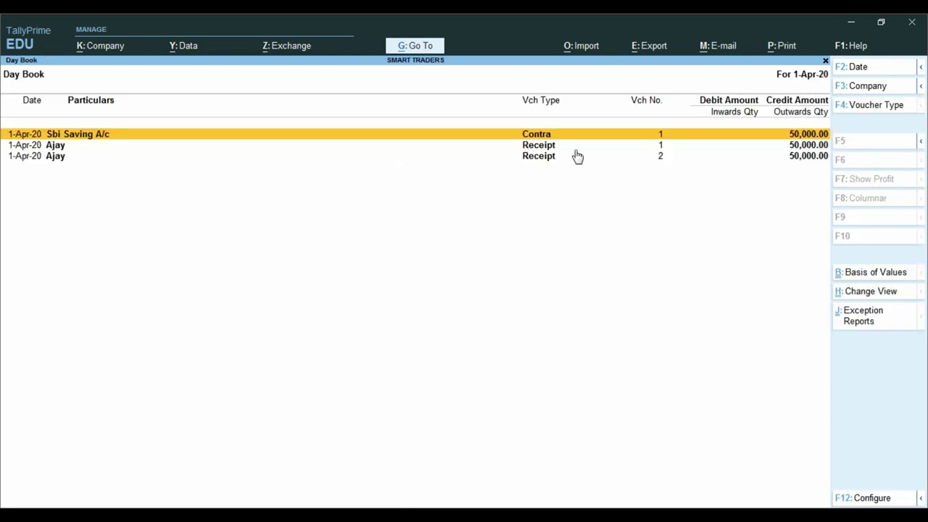
Step: Open contra voucher 1 from the Day Book to check its entries and close it
click(673, 139)
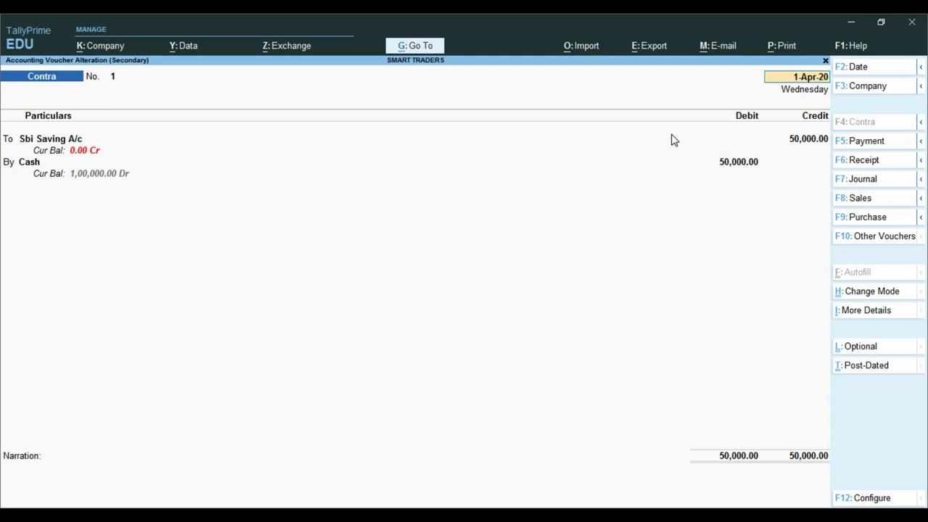
key(Escape)
key(y)
Step: Open receipt voucher 1 from the Day Book, go through its capital and Cash entries, and return to the report
key(Return)
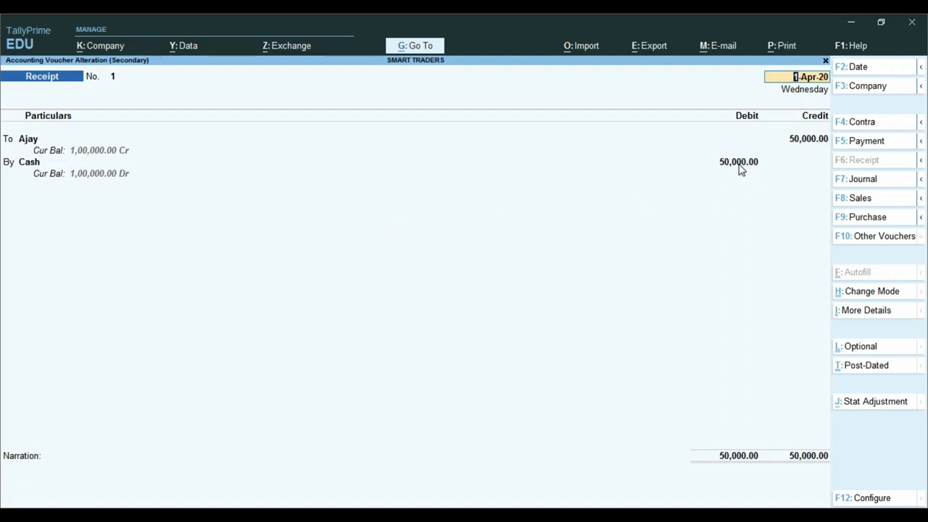
key(Return)
key(Return)
key(Return)
key(Return)
key(Return)
key(Return)
key(Return)
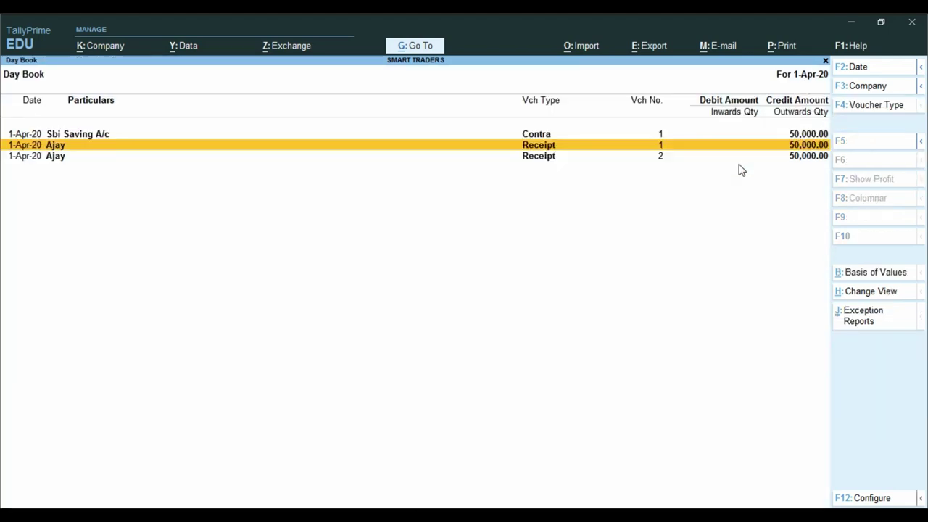
Step: Open receipt voucher 2 from the Day Book and go through its entries and the Sbi Saving A/c bank allocation
key(Down)
key(Return)
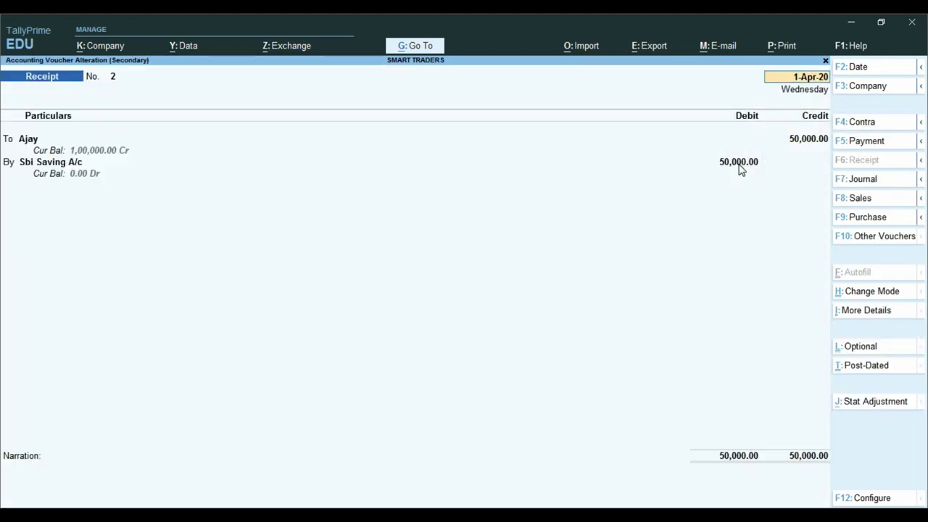
key(Return)
key(Return)
key(Return)
key(Return)
key(Return)
key(Return)
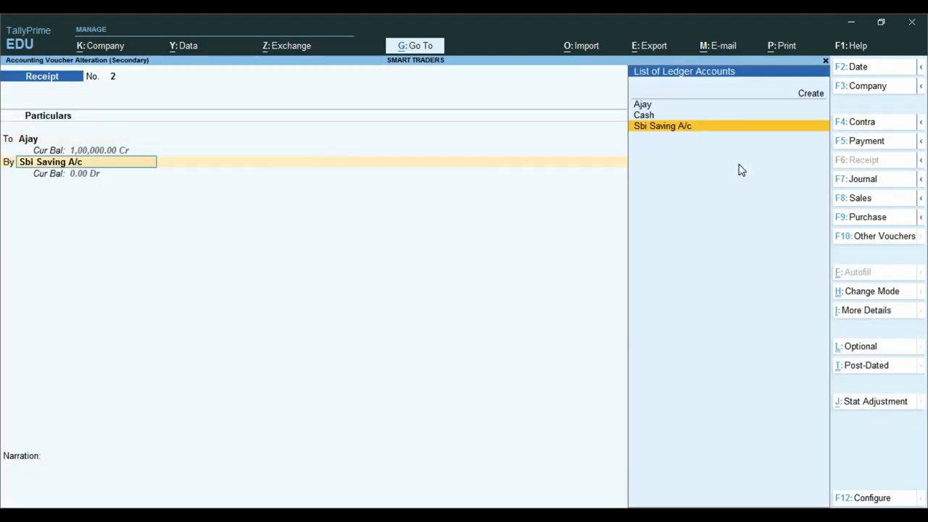
key(Return)
key(Return)
key(Return)
key(Return)
key(Return)
key(Return)
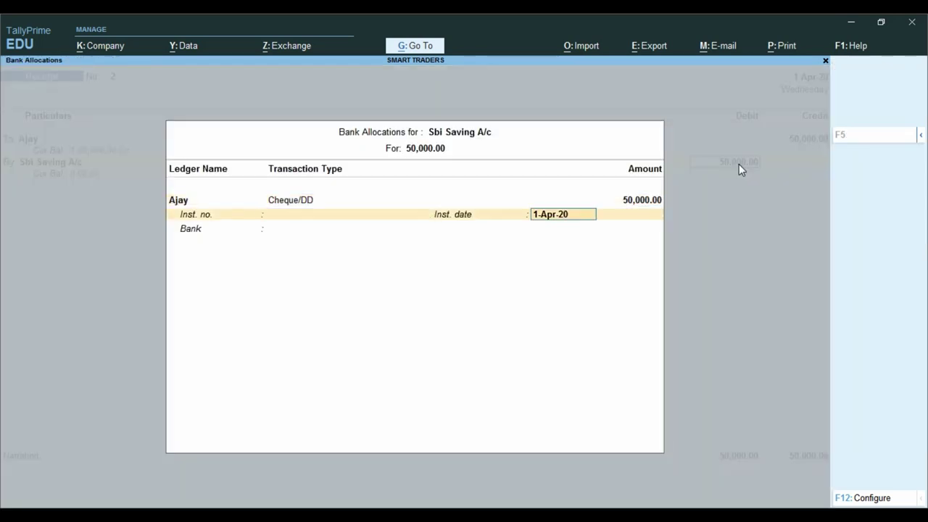